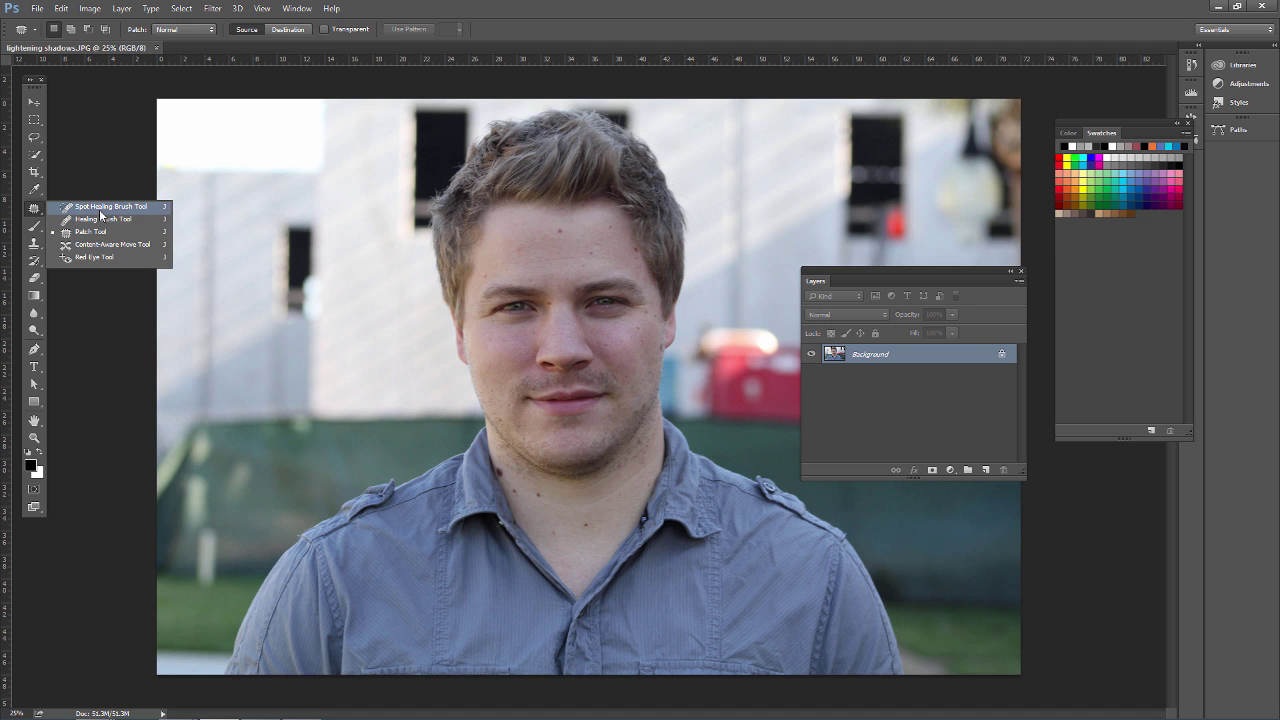
# Duplicate the background layer and open the copy in the Camera Raw filter
pyautogui.click(96, 208)
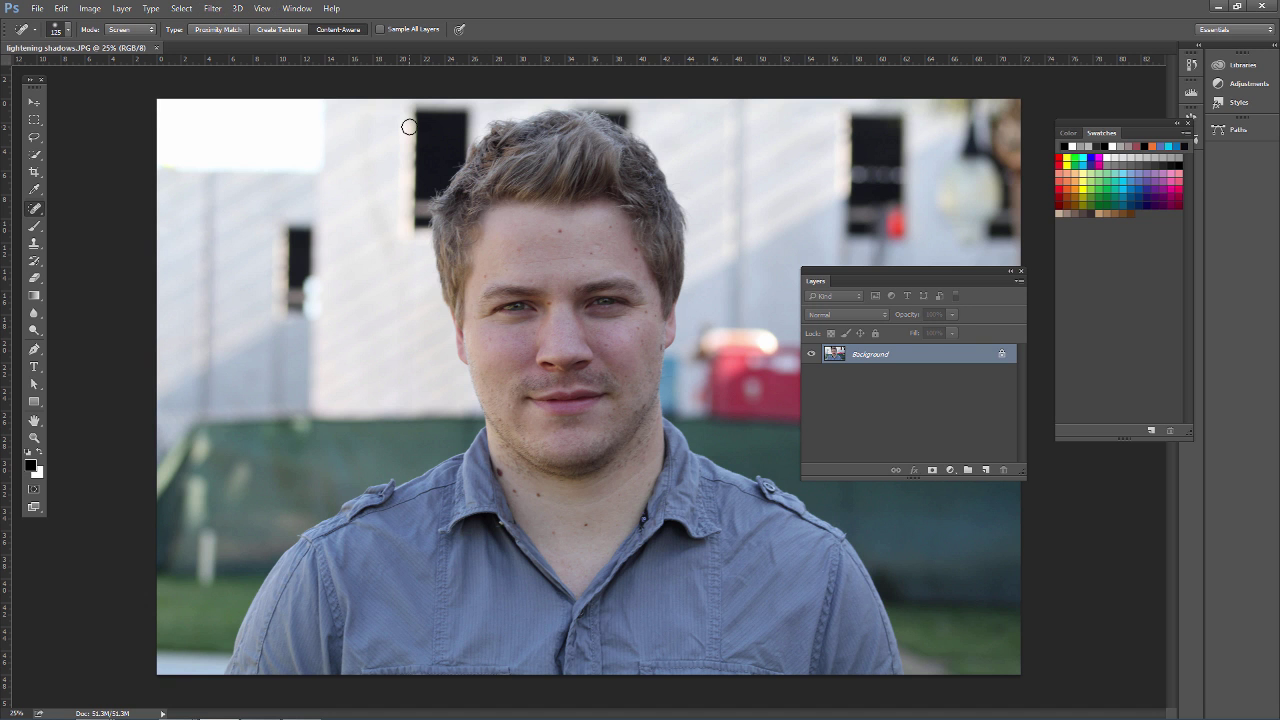
pyautogui.hotkey('ctrl', 'j')
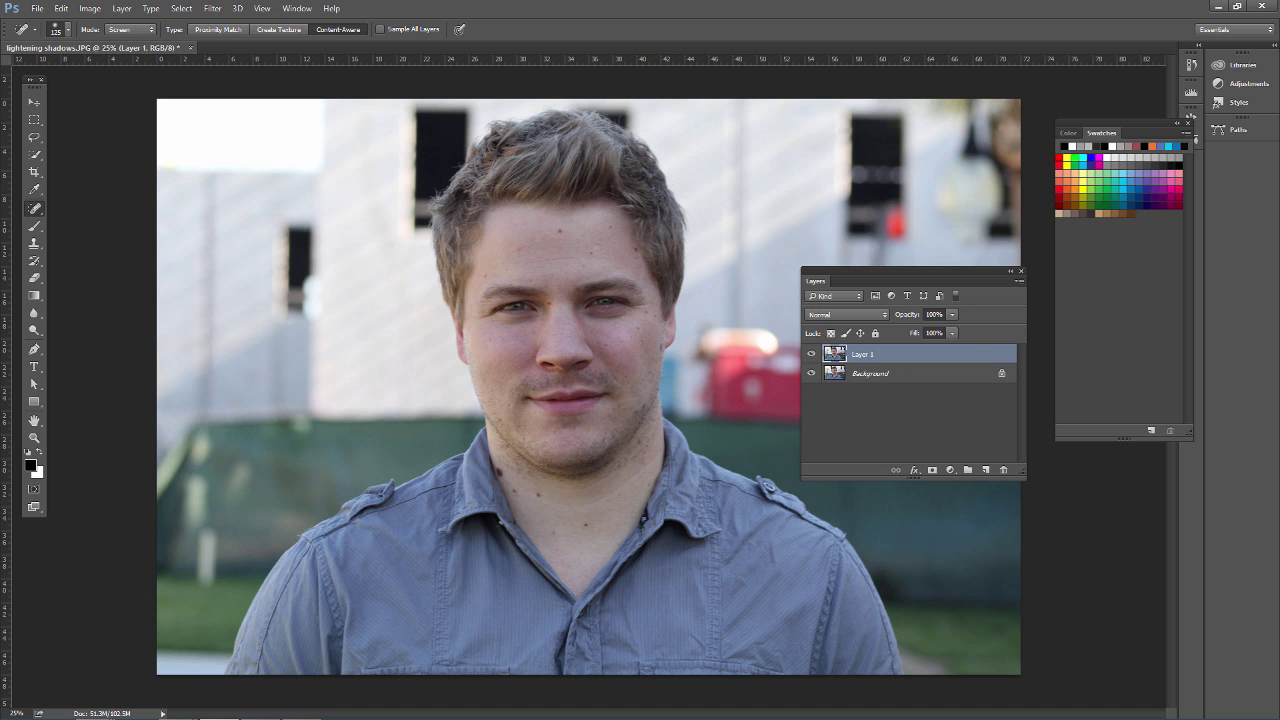
pyautogui.click(212, 9)
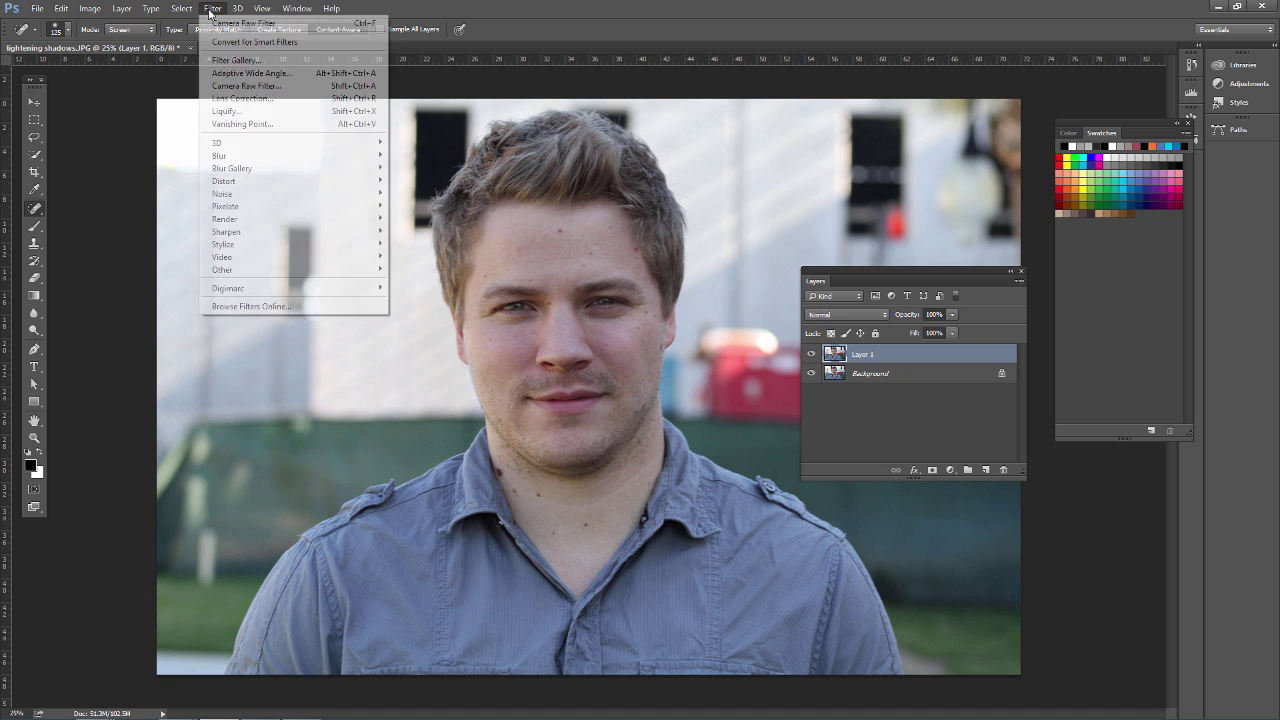
pyautogui.click(262, 85)
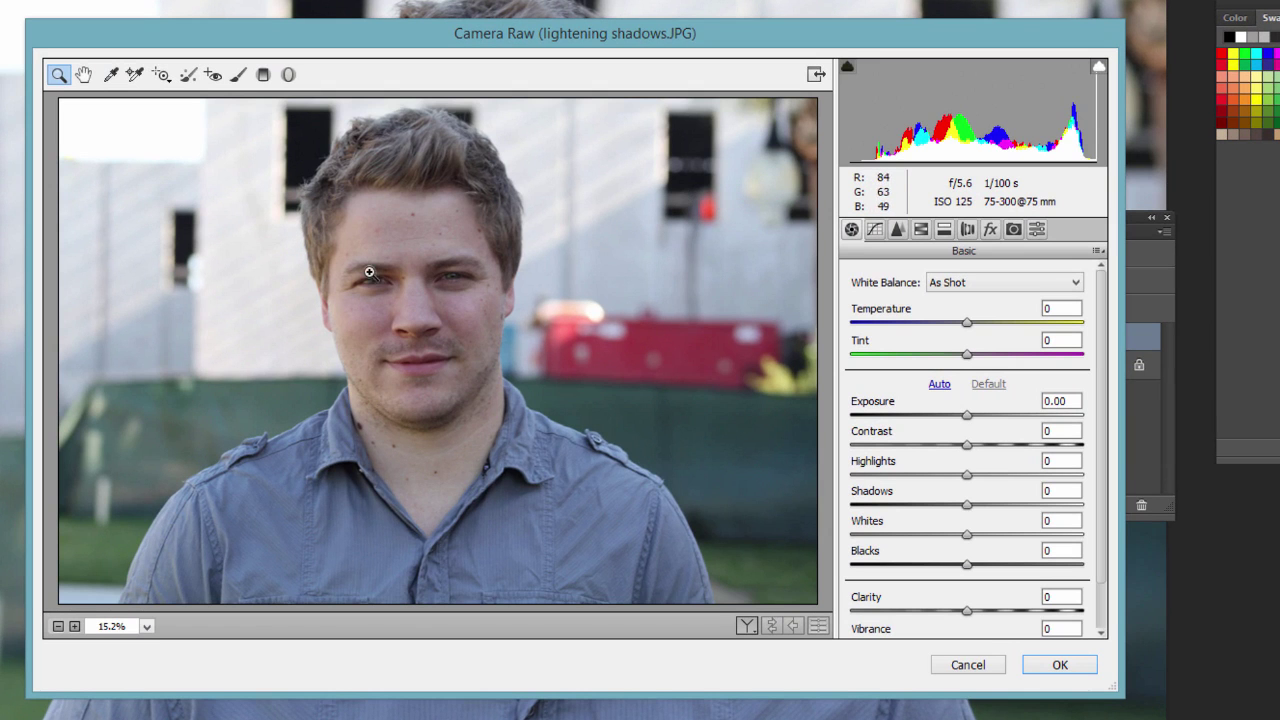
# Activate the Spot Removal tool and set its size to 34, with feather 0 and opacity 100
pyautogui.moveTo(237, 116); pyautogui.dragTo(612, 486)
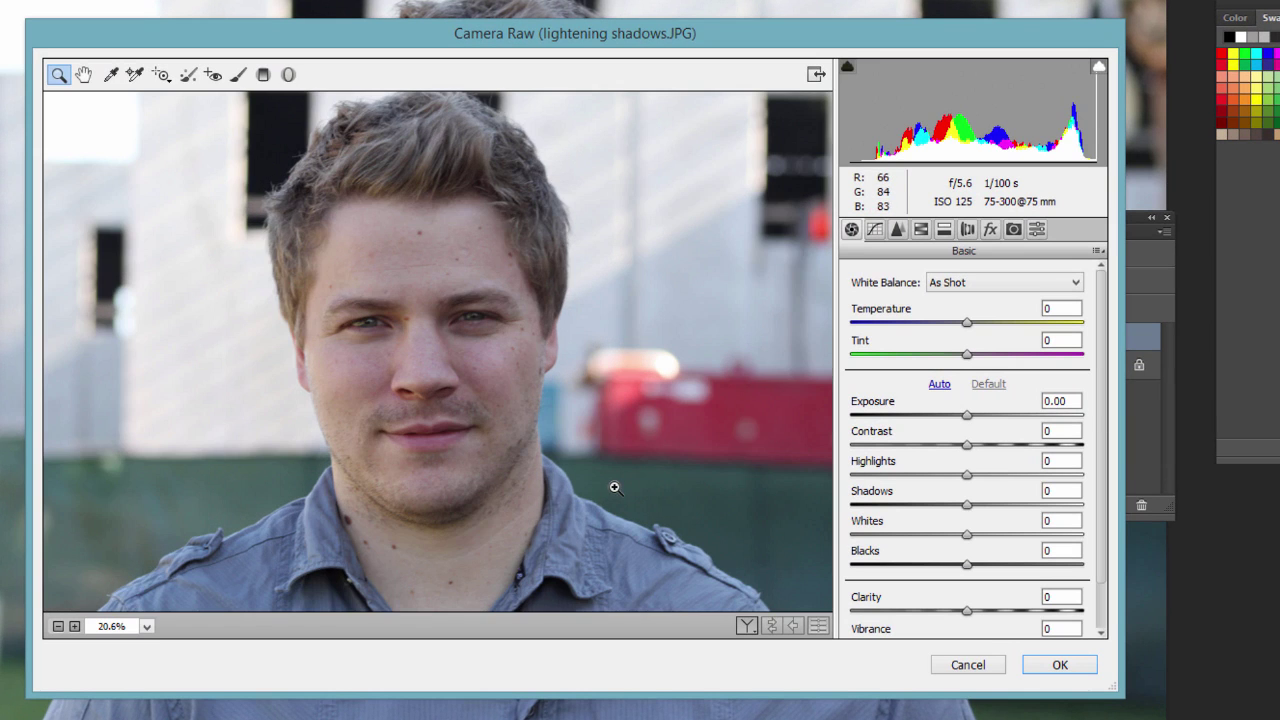
pyautogui.click(111, 74)
pyautogui.click(63, 73)
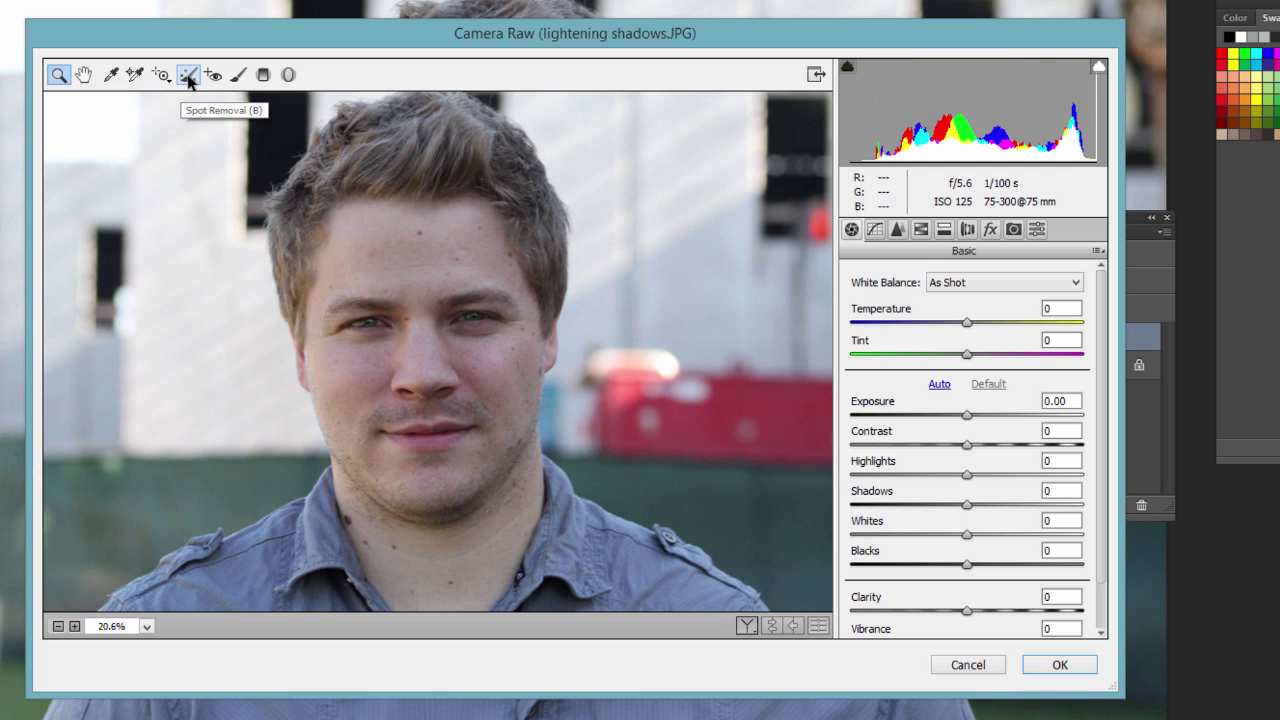
pyautogui.click(189, 76)
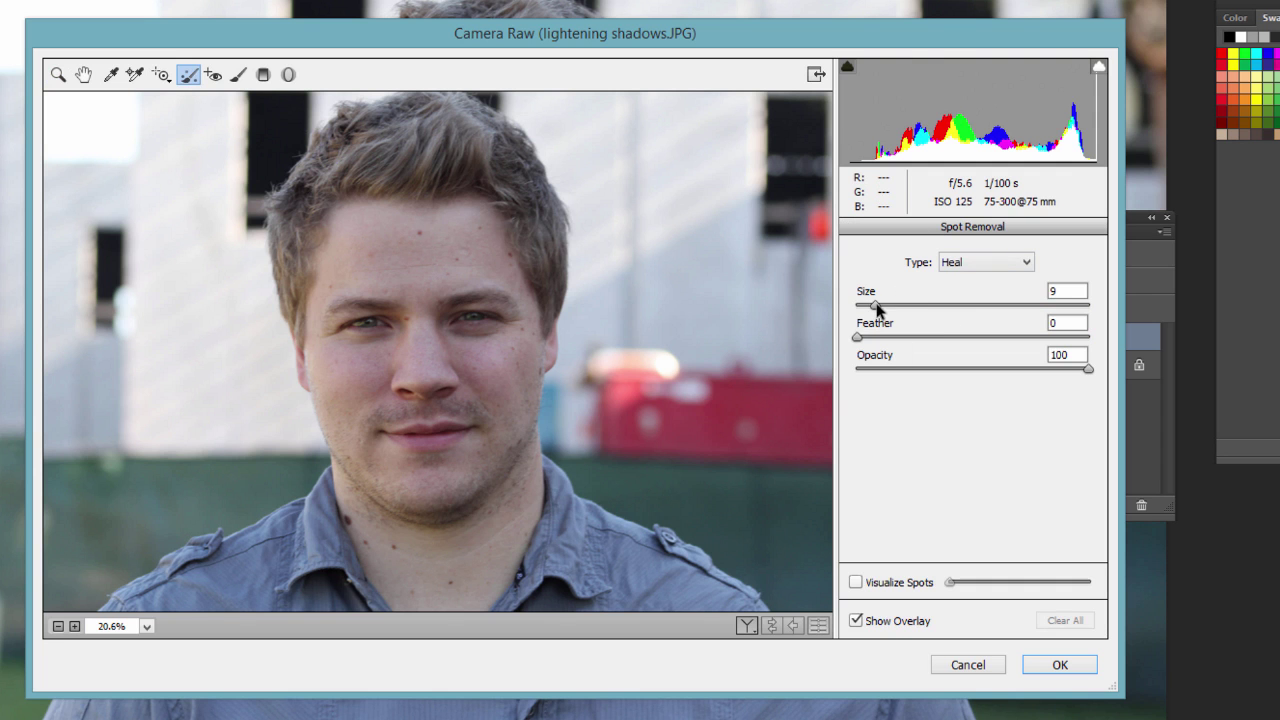
pyautogui.moveTo(877, 309); pyautogui.dragTo(892, 311)
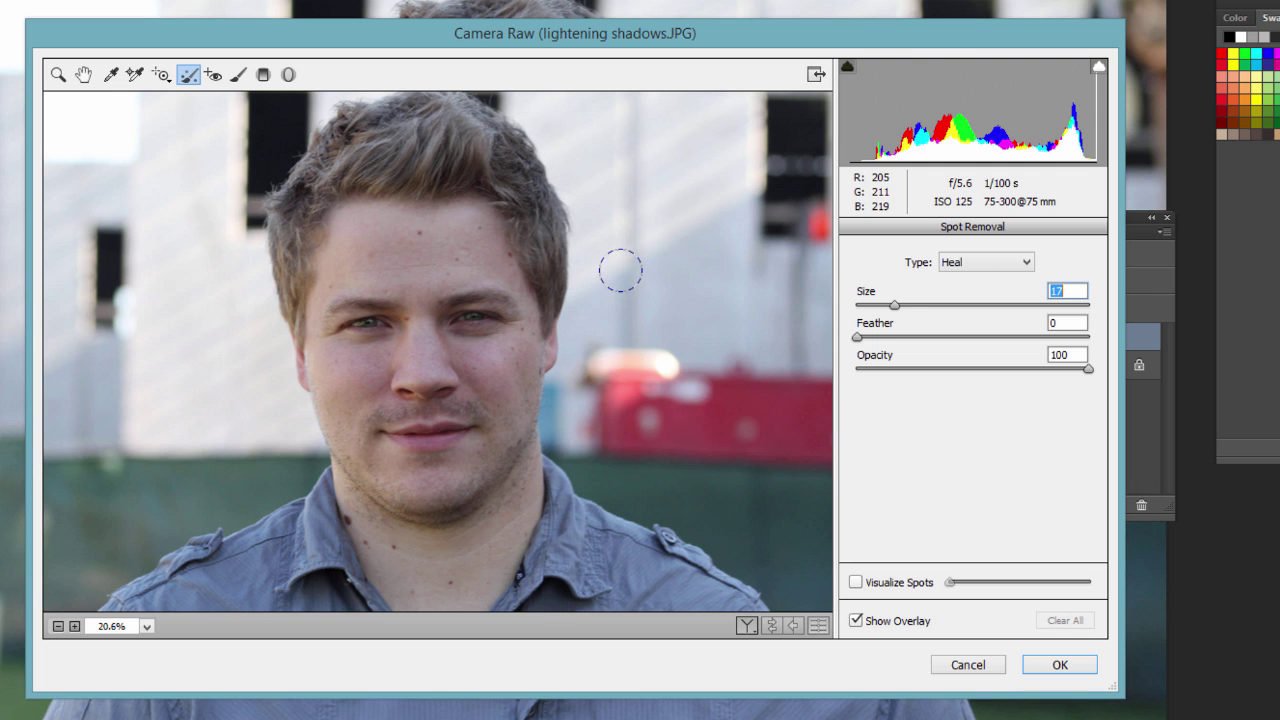
pyautogui.write('20')
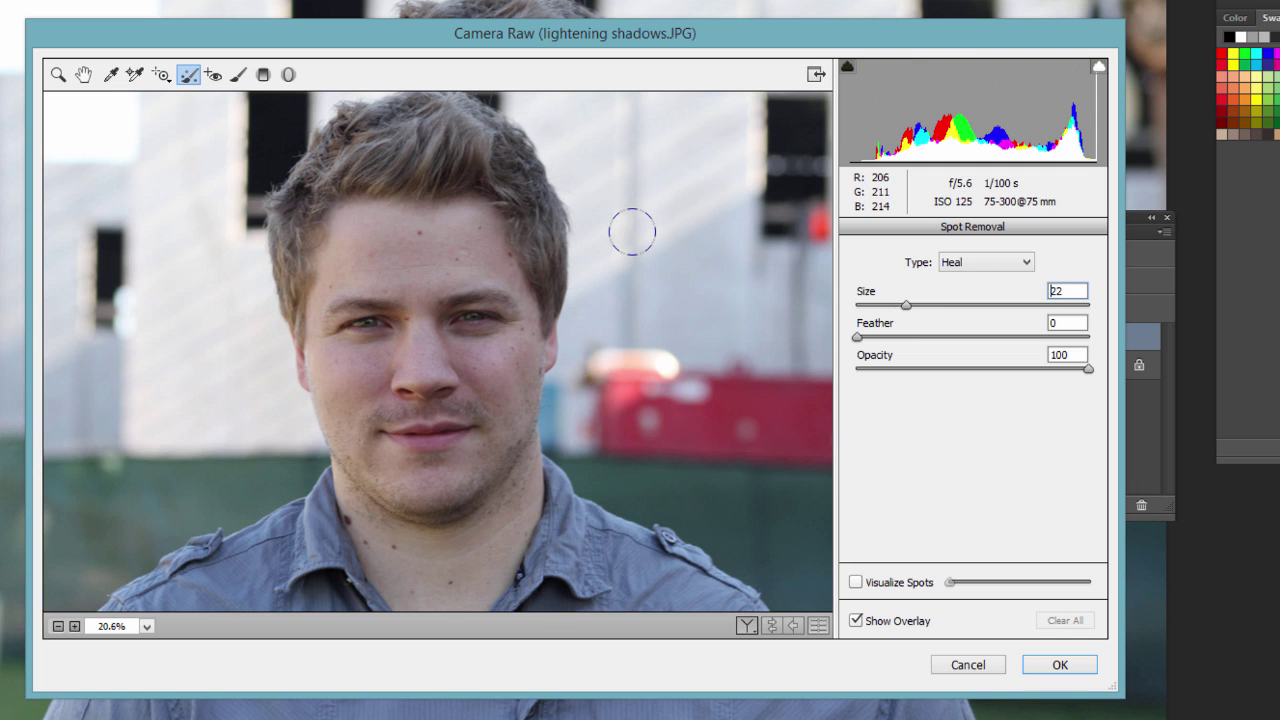
pyautogui.press('Up')
pyautogui.press('Up')
pyautogui.press('Up')
pyautogui.press('Up')
pyautogui.press('Up')
pyautogui.press('Up')
pyautogui.press('Up')
pyautogui.press('Up')
pyautogui.press('Up')
pyautogui.press('Up')
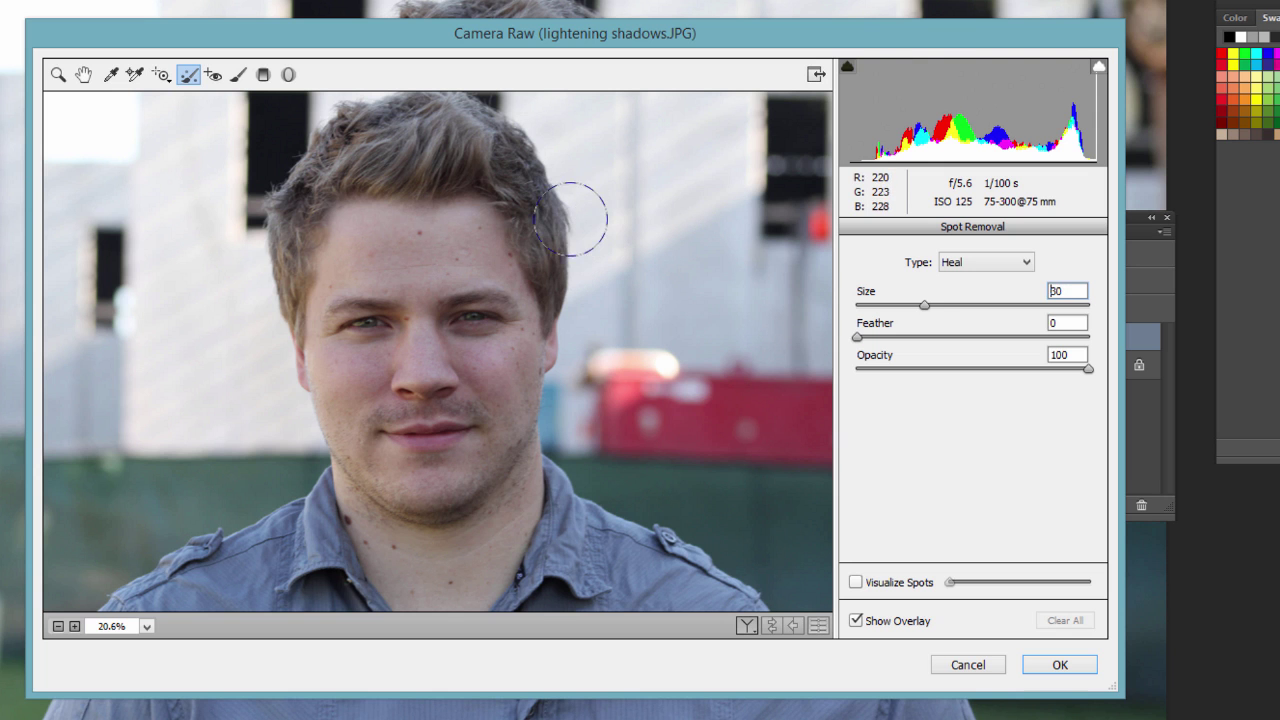
pyautogui.press('Up')
pyautogui.press('Up')
pyautogui.press('Up')
pyautogui.press('Up')
pyautogui.press('Up')
pyautogui.press('Up')
pyautogui.press('Up')
pyautogui.press('Up')
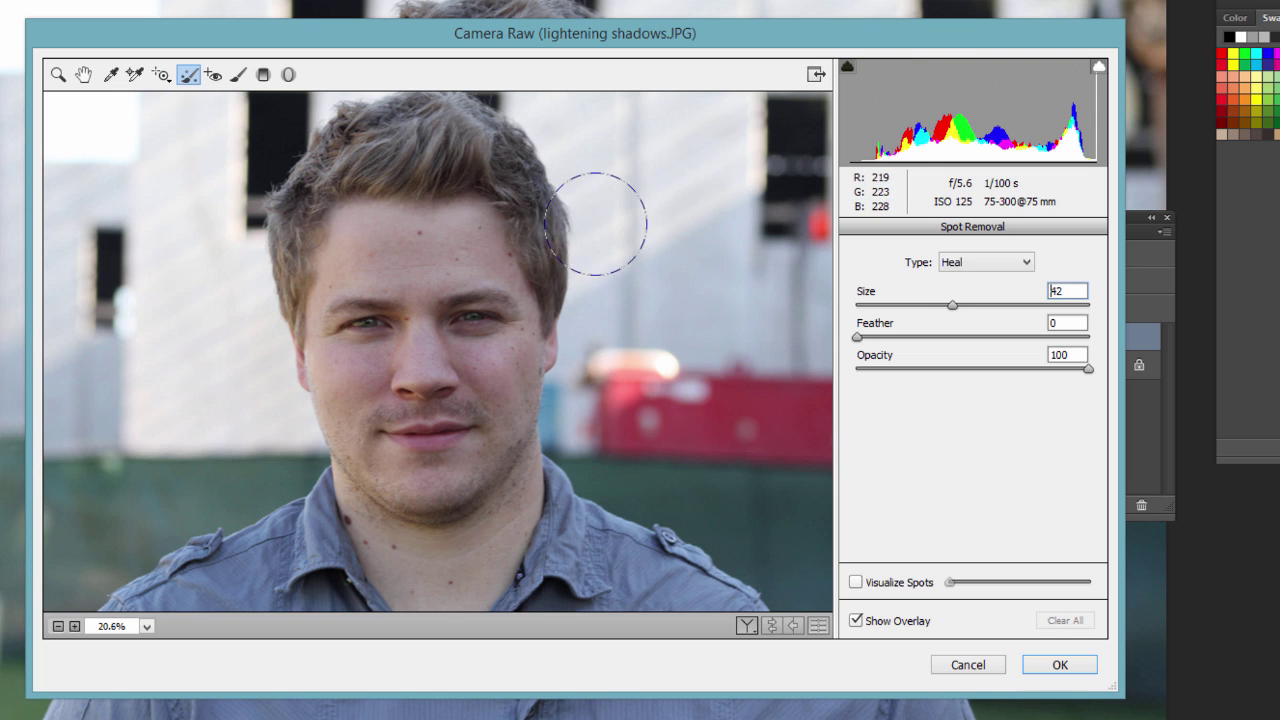
pyautogui.press('Down')
pyautogui.press('Down')
pyautogui.press('Down')
pyautogui.press('Down')
pyautogui.press('Down')
pyautogui.press('Down')
pyautogui.press('Down')
pyautogui.press('Down')
pyautogui.press('Down')
pyautogui.press('Down')
pyautogui.moveTo(857, 337)
pyautogui.mouseDown()
pyautogui.moveTo(945, 334)
pyautogui.moveTo(895, 340)
pyautogui.moveTo(910, 328)
pyautogui.moveTo(851, 354)
pyautogui.mouseUp()
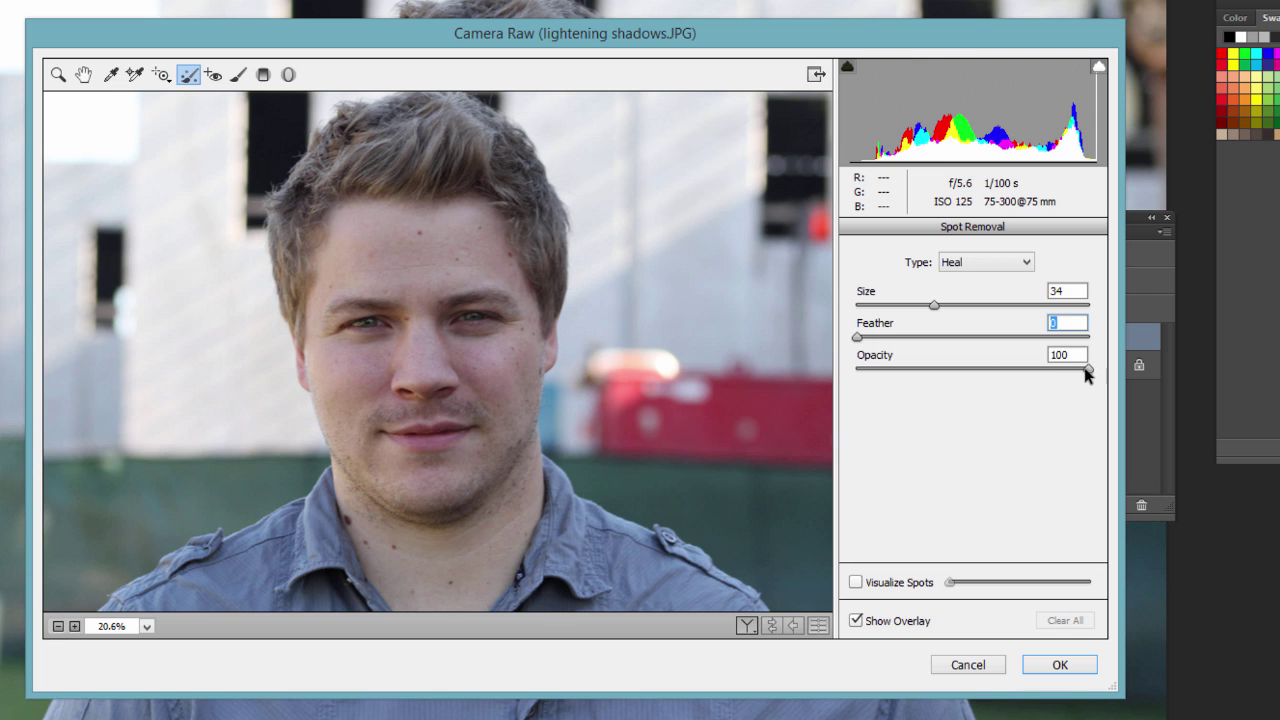
pyautogui.moveTo(1087, 372); pyautogui.dragTo(1110, 390)
# Try the Clone type for spot removal and return to the Heal type
pyautogui.click(984, 265)
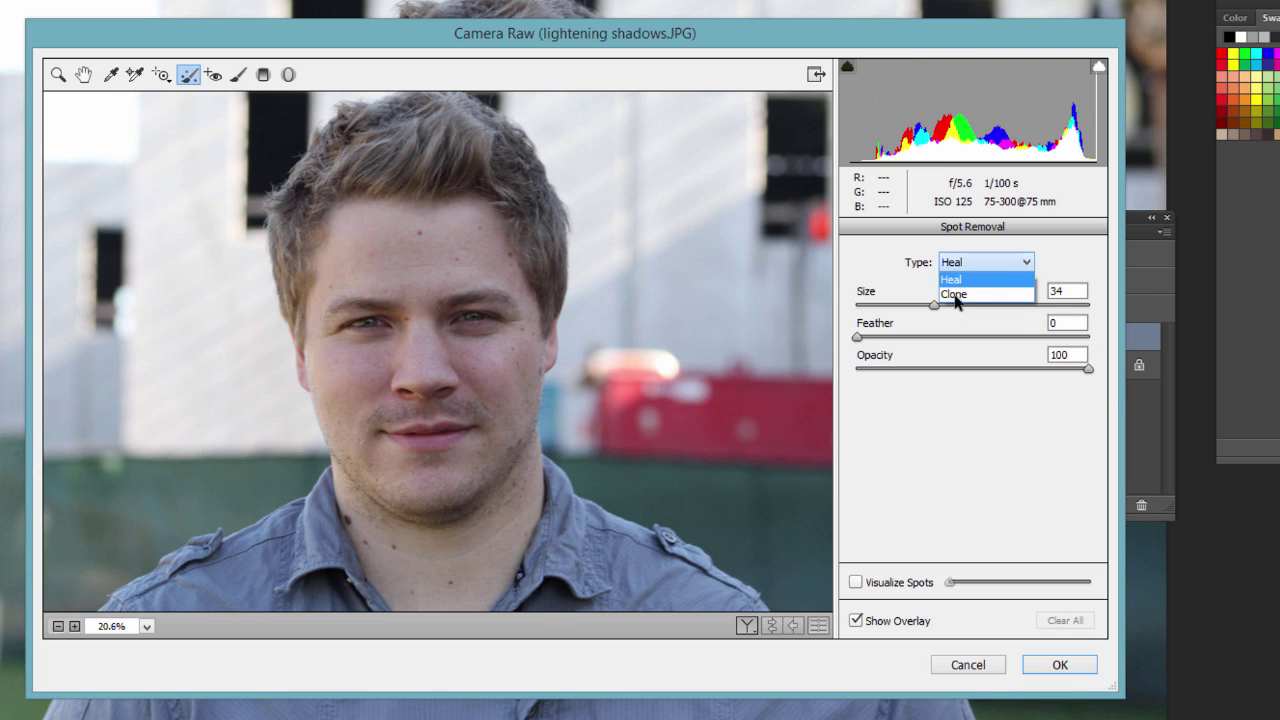
pyautogui.click(966, 265)
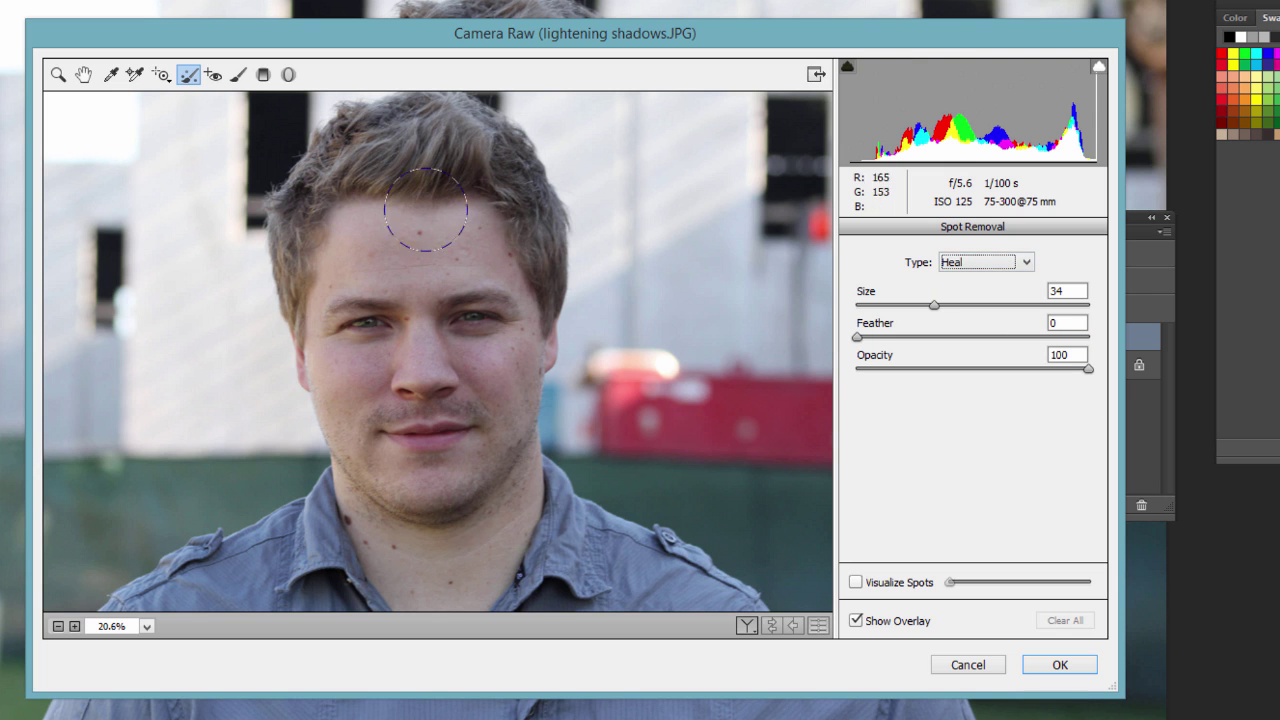
pyautogui.click(996, 266)
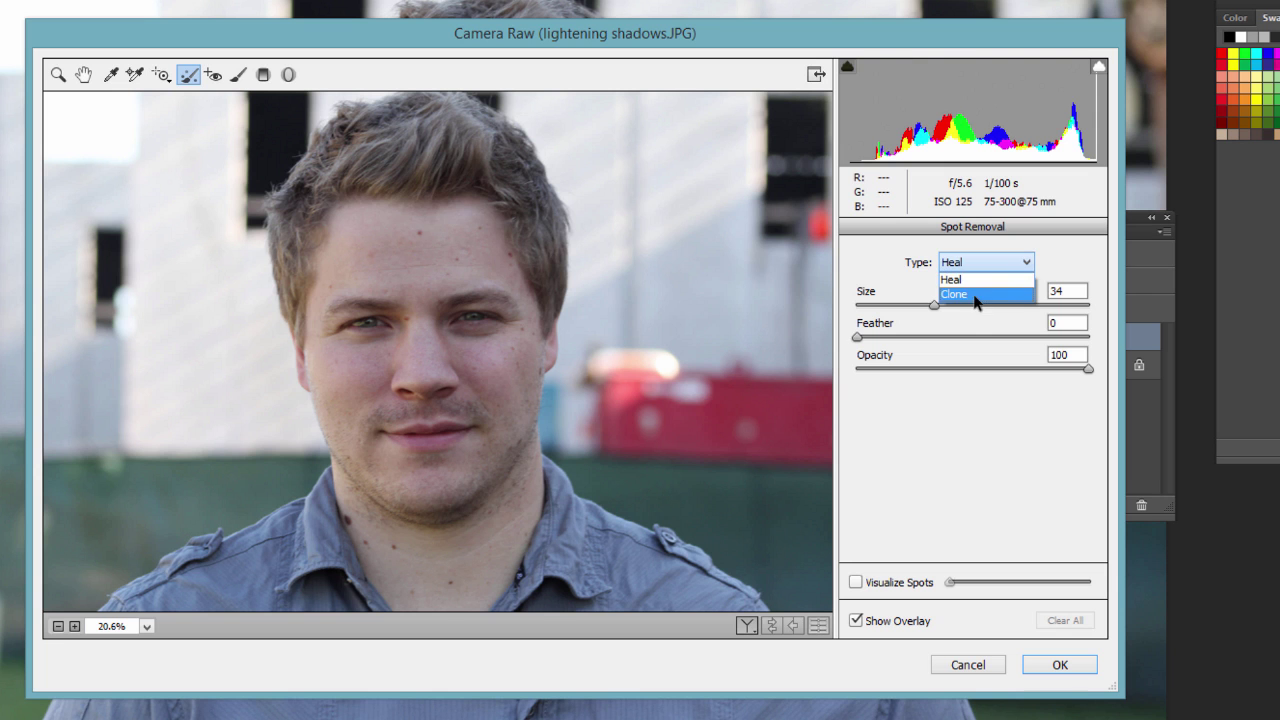
pyautogui.click(976, 295)
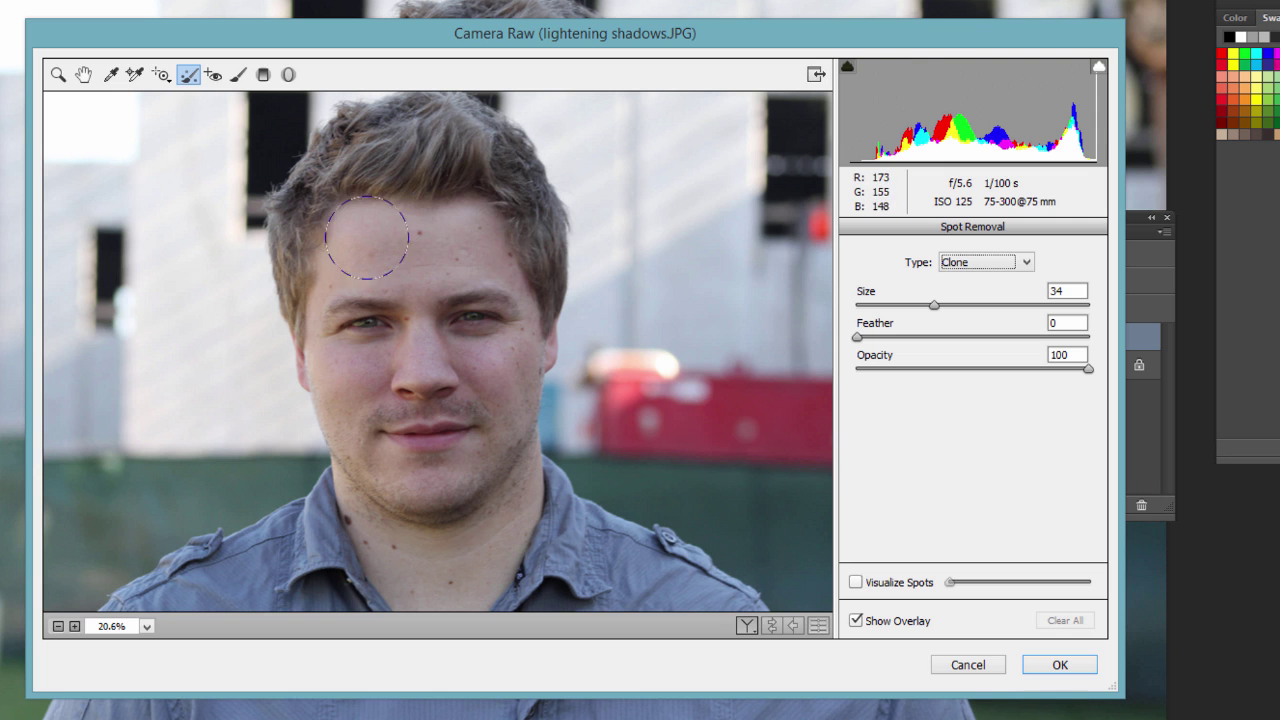
pyautogui.moveTo(857, 337); pyautogui.dragTo(810, 340)
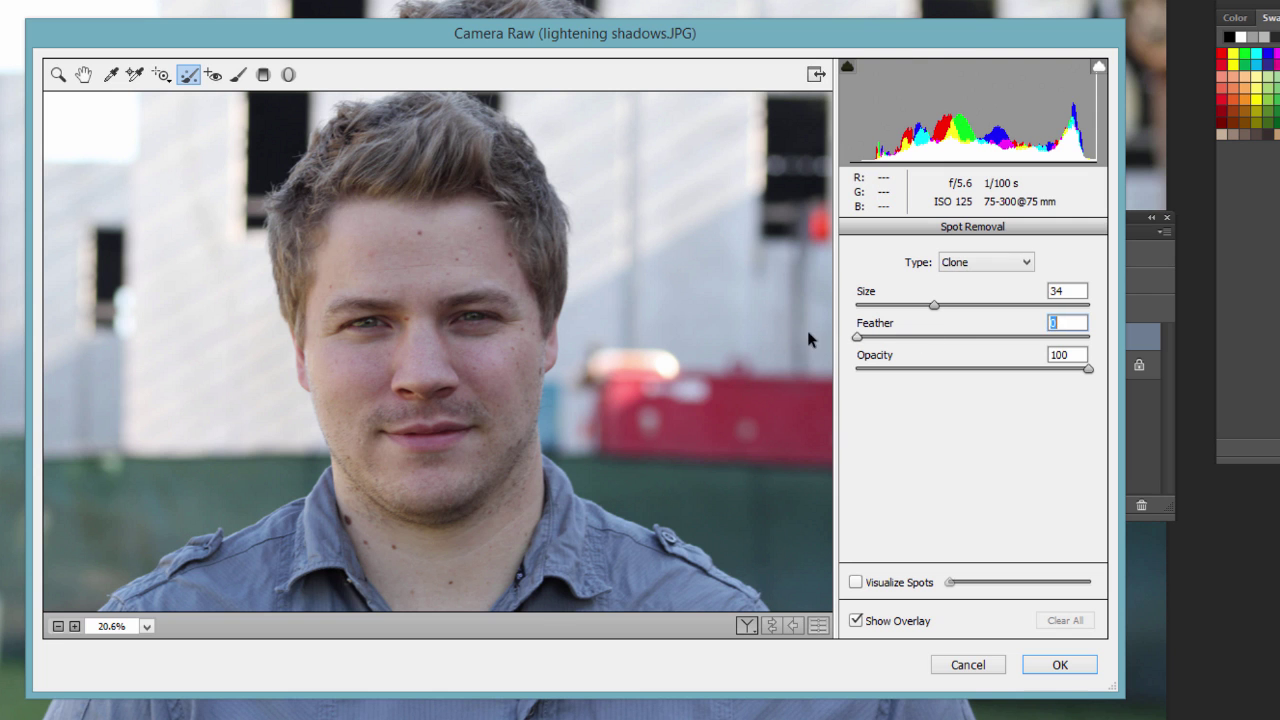
pyautogui.click(1006, 262)
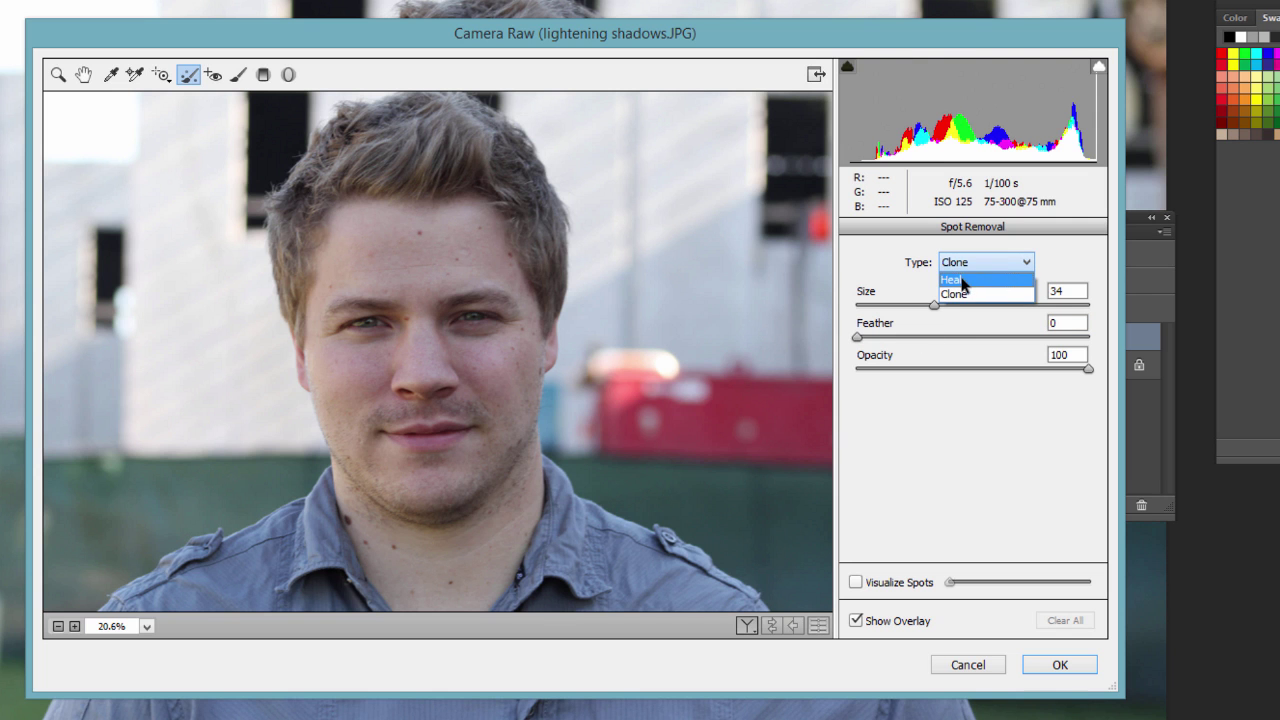
pyautogui.click(958, 280)
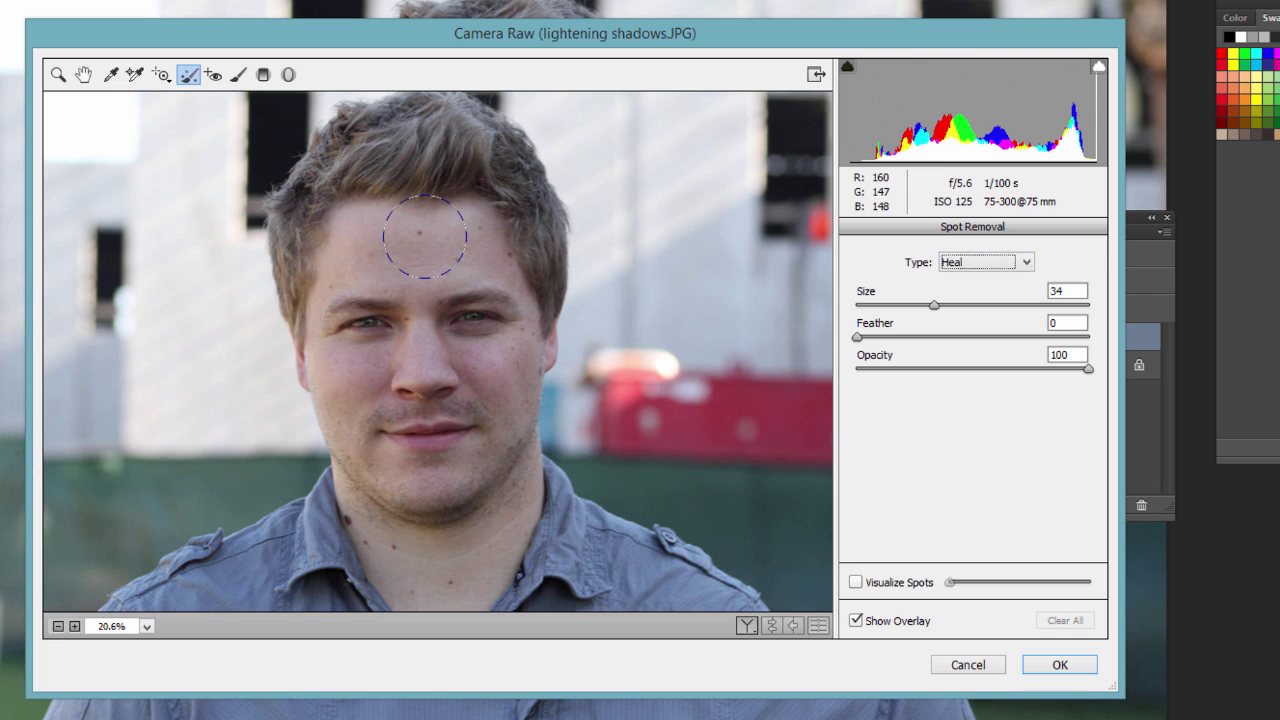
# Reduce the Spot Removal size to 14 and heal the mole in the middle of the forehead
pyautogui.click(58, 76)
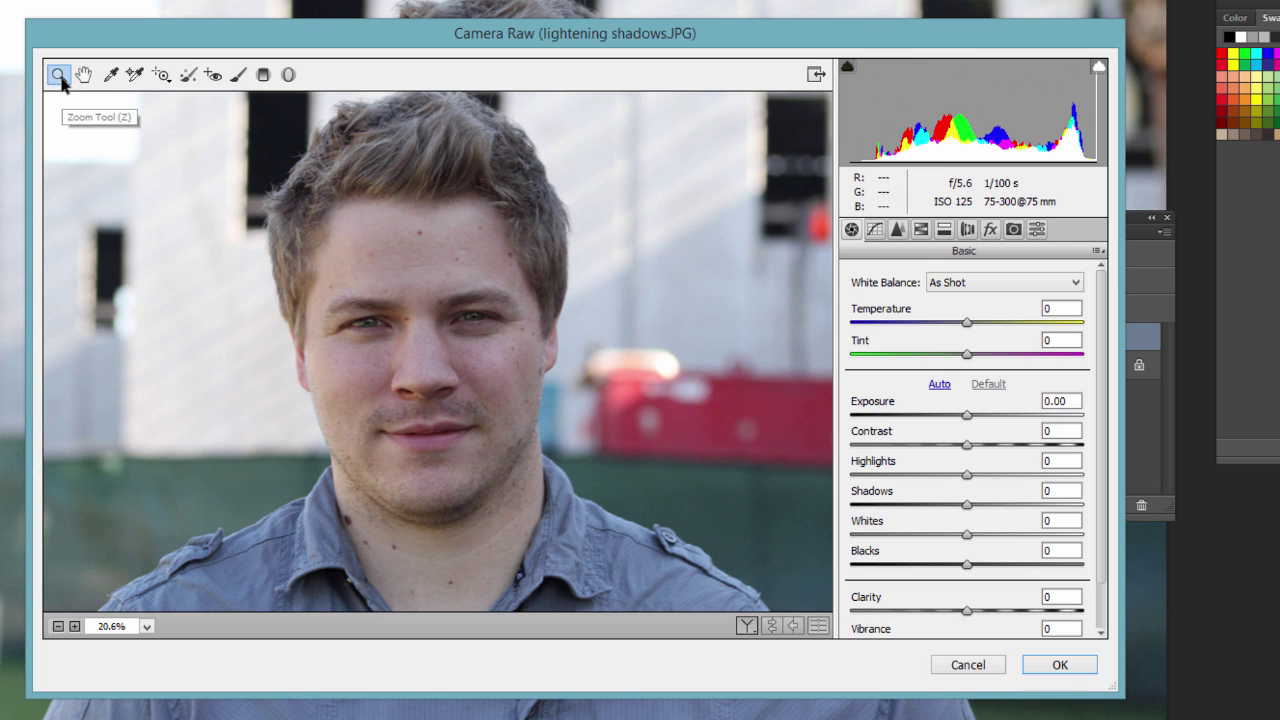
pyautogui.moveTo(385, 209); pyautogui.dragTo(482, 295)
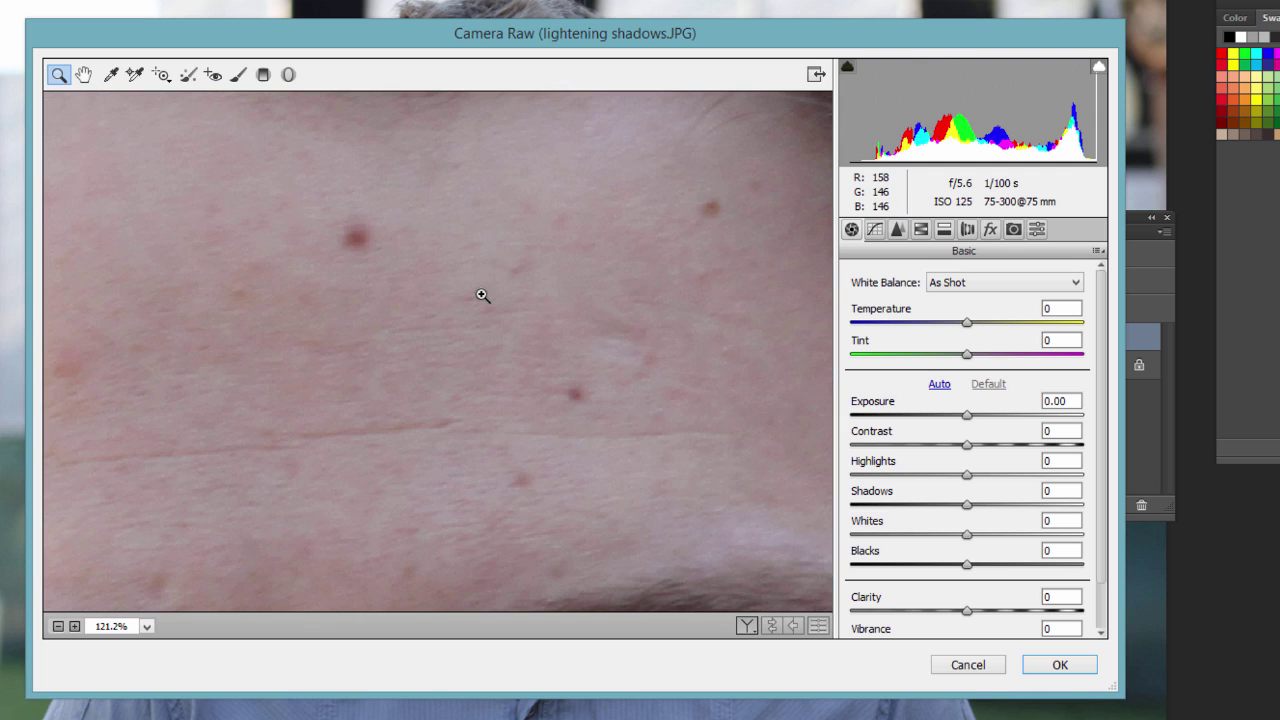
pyautogui.hotkey('ctrl', '-')
pyautogui.hotkey('ctrl', '-')
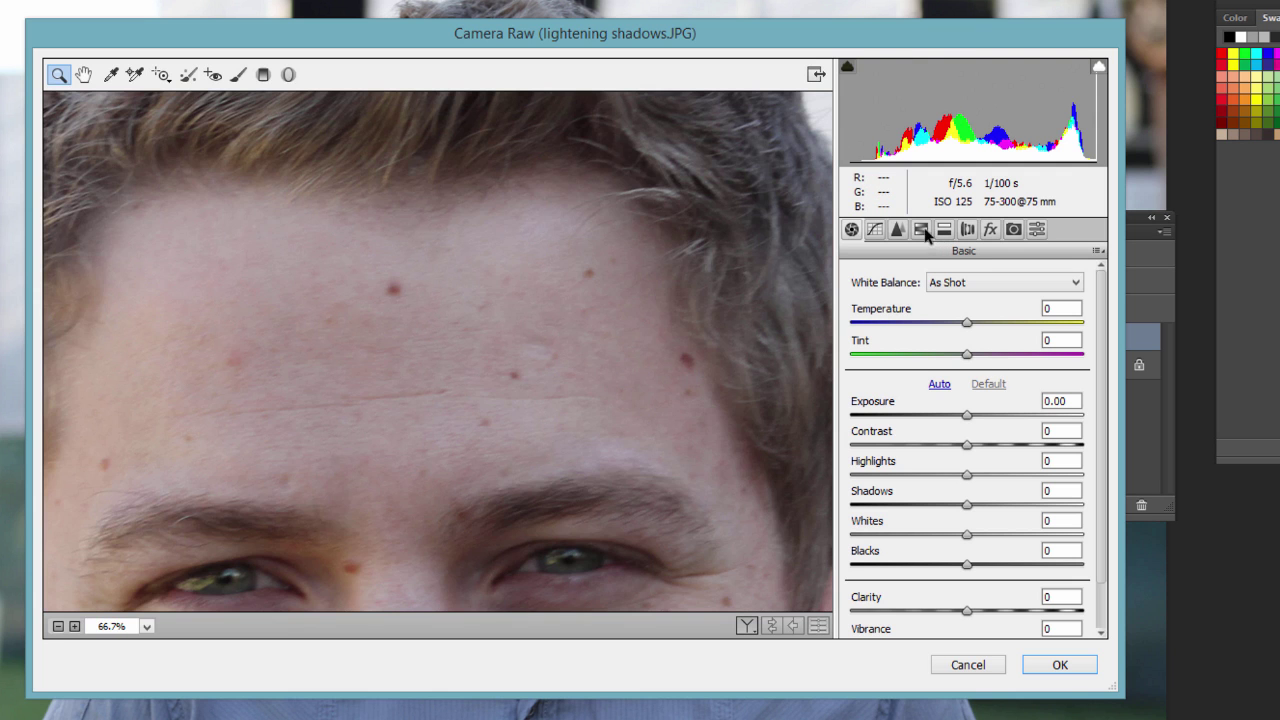
pyautogui.click(190, 76)
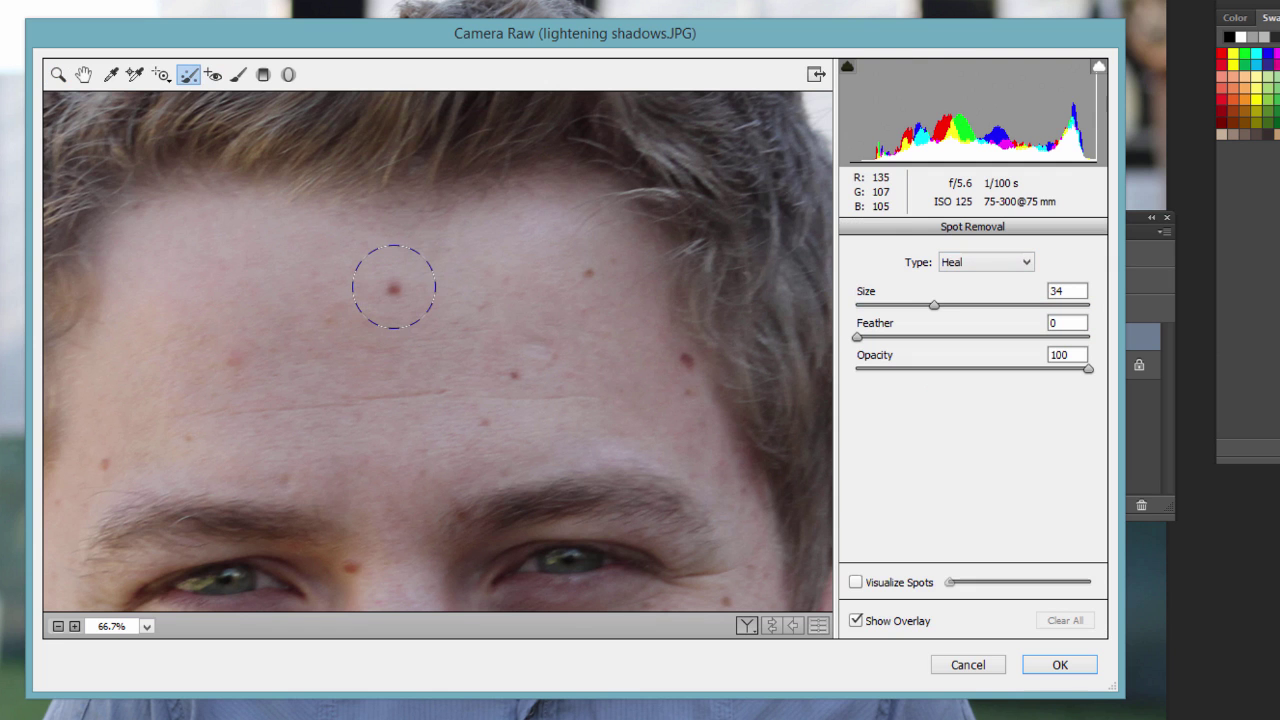
pyautogui.press('[')
pyautogui.press('[')
pyautogui.press('[')
pyautogui.press('[')
pyautogui.press('[')
pyautogui.press('[')
pyautogui.press('[')
pyautogui.press('[')
pyautogui.press('[')
pyautogui.press('[')
pyautogui.press('[')
pyautogui.press('[')
pyautogui.press('[')
pyautogui.press('[')
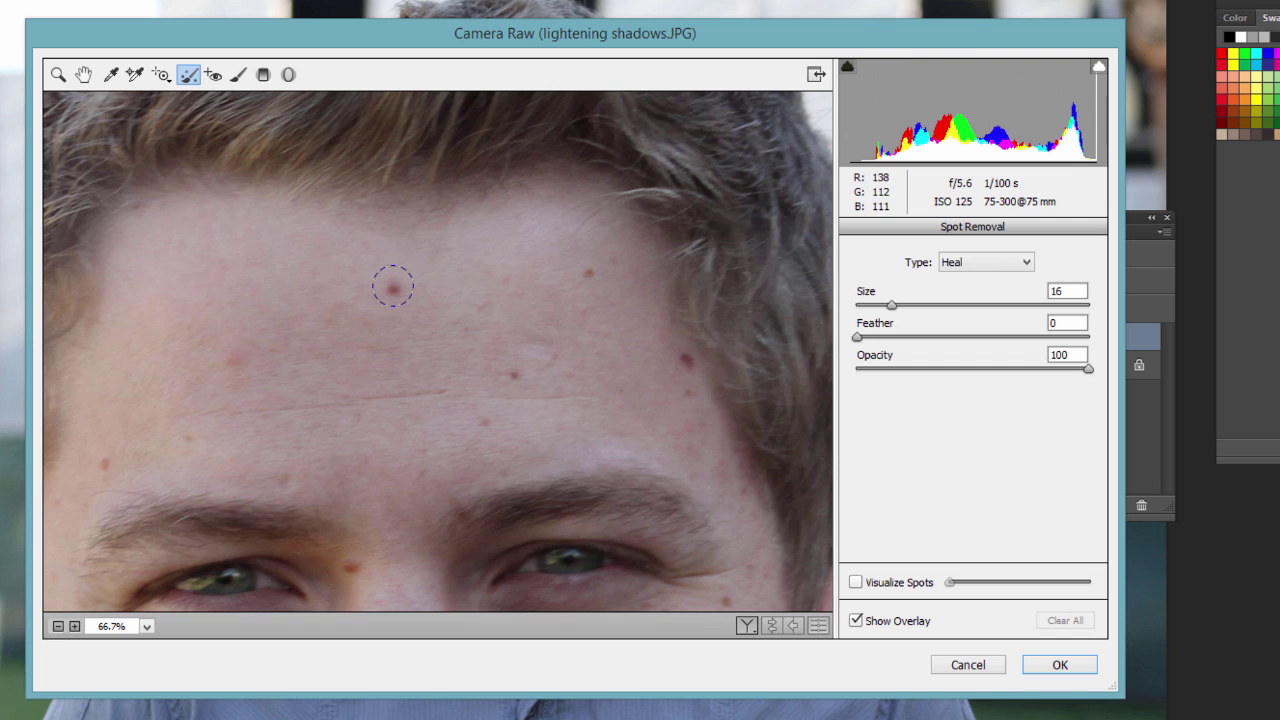
pyautogui.press('[')
pyautogui.press('[')
pyautogui.click(395, 288)
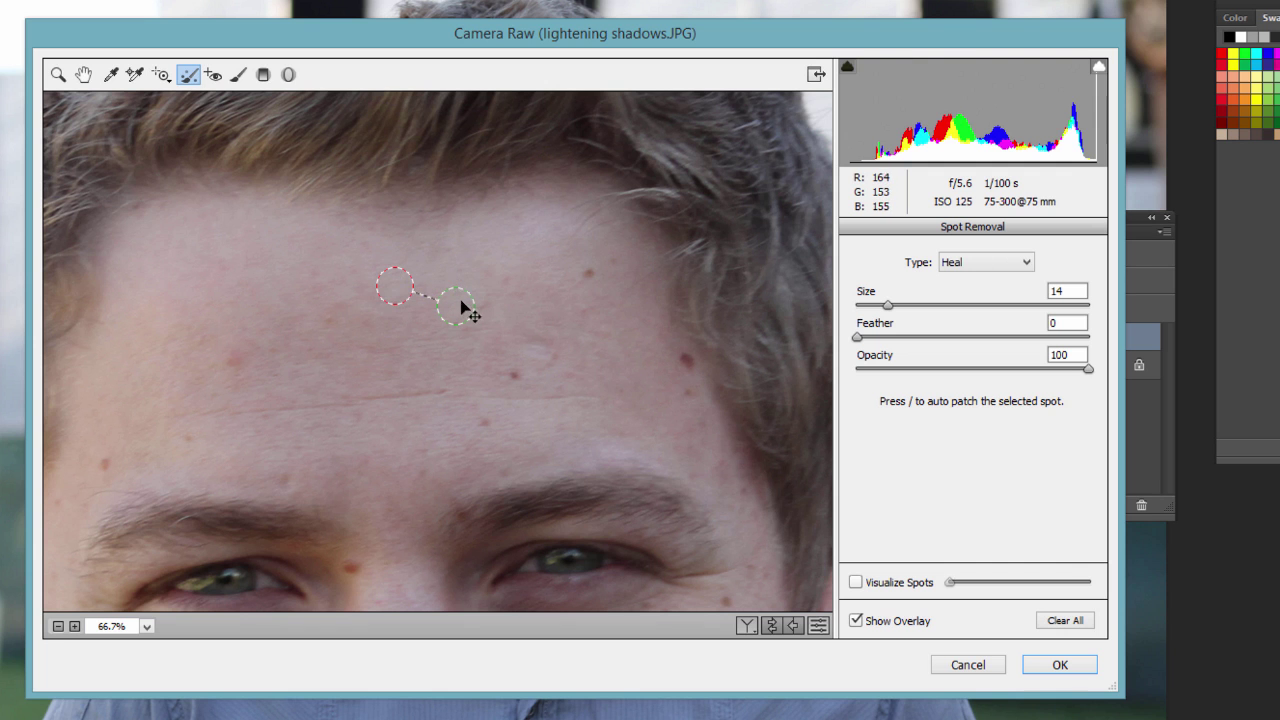
pyautogui.moveTo(463, 302)
pyautogui.mouseDown()
pyautogui.moveTo(480, 320)
pyautogui.moveTo(490, 244)
pyautogui.moveTo(449, 133)
pyautogui.moveTo(491, 263)
pyautogui.moveTo(463, 277)
pyautogui.moveTo(463, 317)
pyautogui.moveTo(473, 297)
pyautogui.moveTo(463, 314)
pyautogui.moveTo(477, 309)
pyautogui.moveTo(464, 300)
pyautogui.mouseUp()
# Heal the mole by the hairline using clean forehead skin as its source, plus the remaining dark moles on the forehead and opposite temple
pyautogui.click(683, 366)
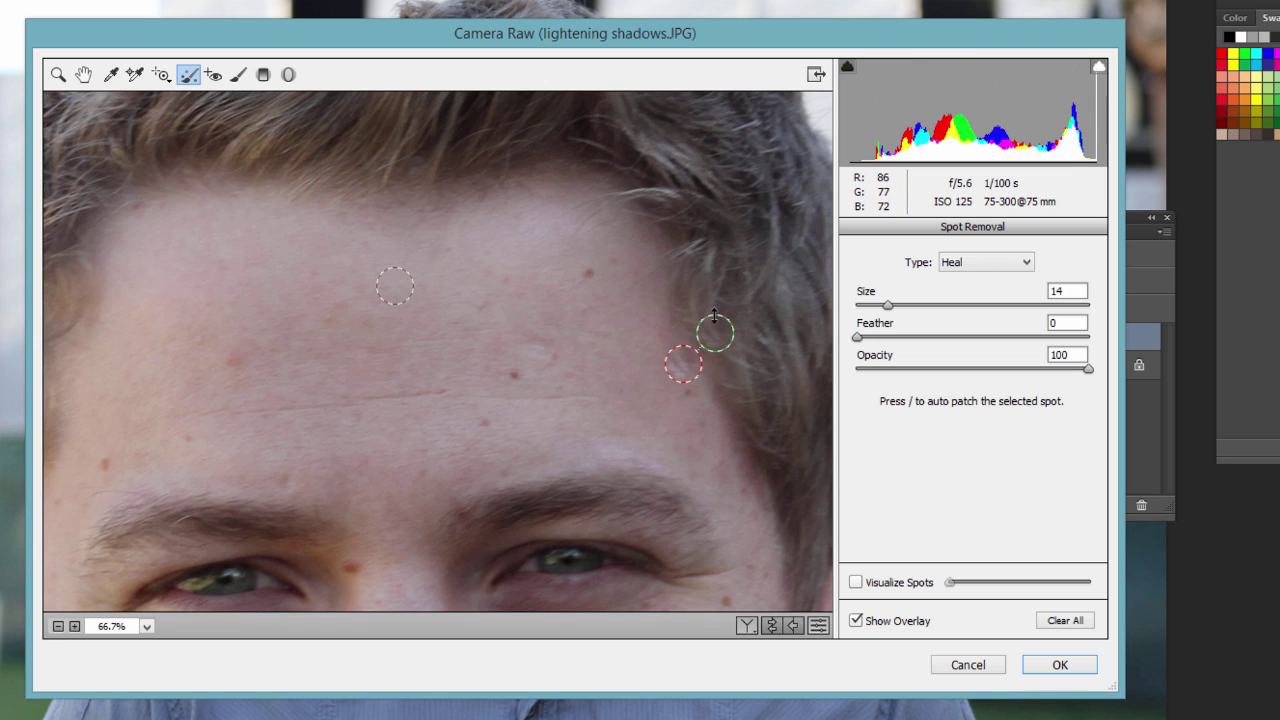
pyautogui.moveTo(716, 325); pyautogui.dragTo(633, 353)
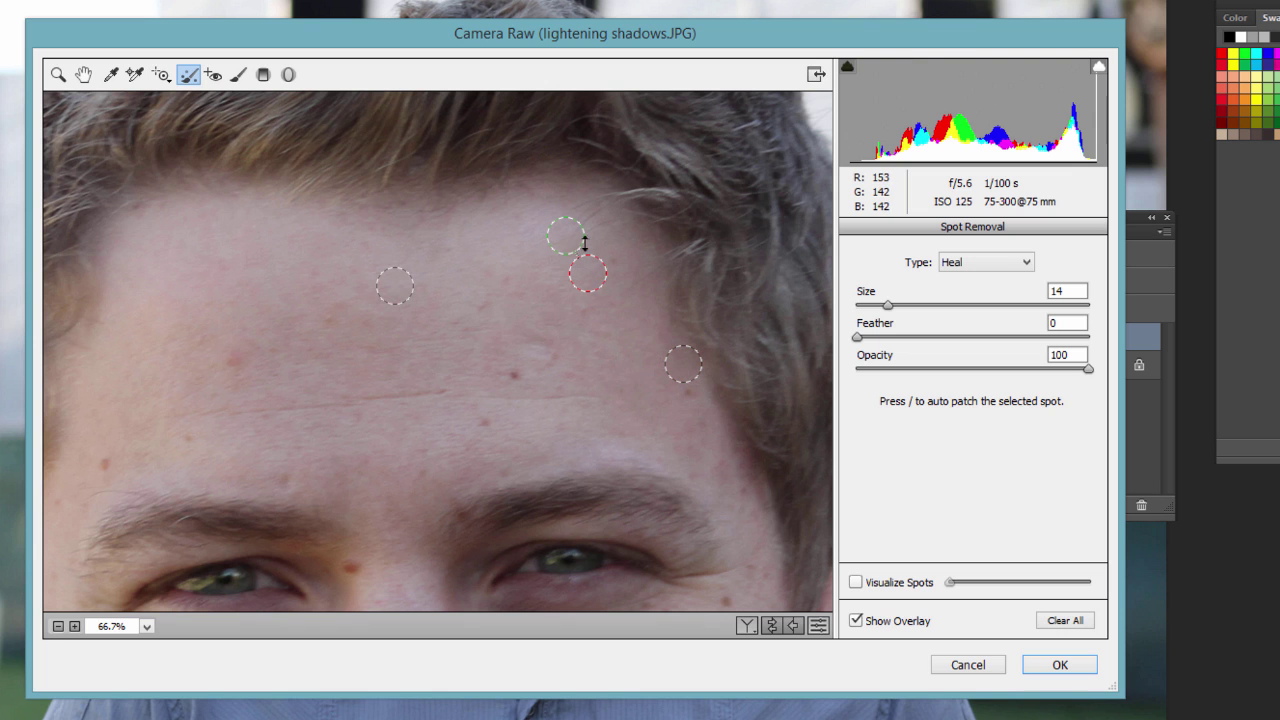
pyautogui.click(518, 375)
pyautogui.click(97, 465)
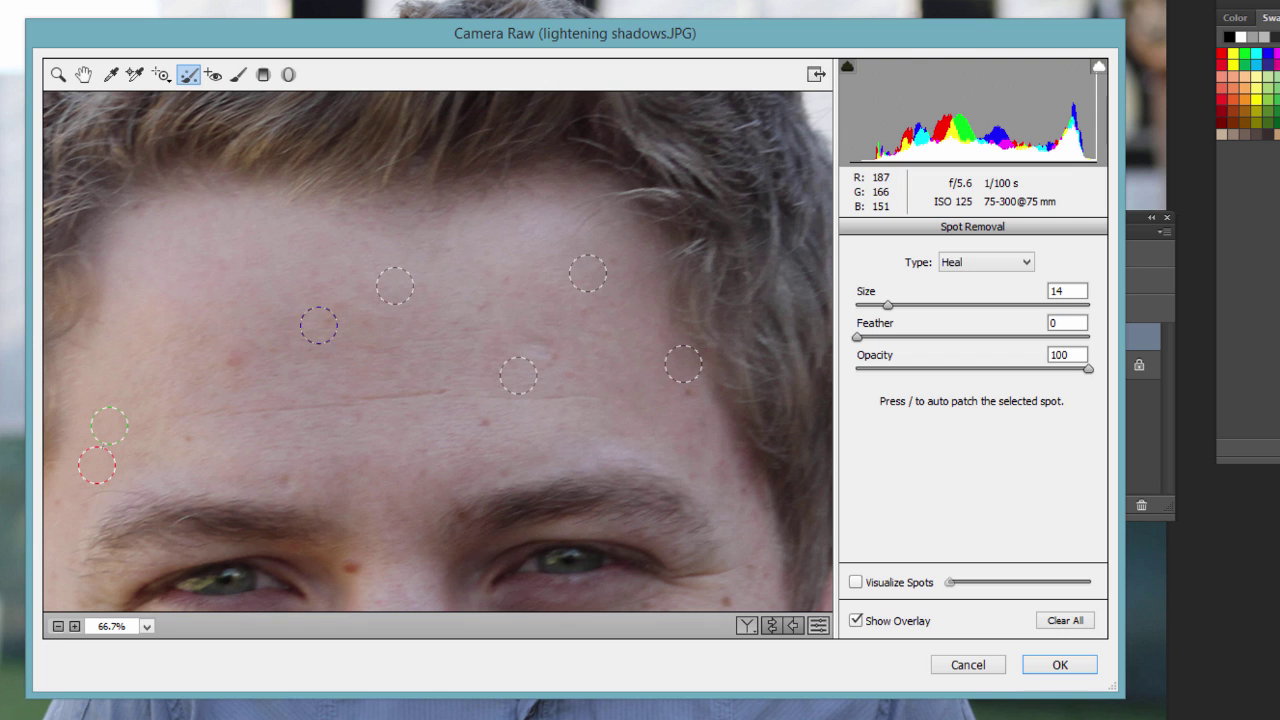
pyautogui.click(390, 267)
# Examine the whole face and neck for remaining blemishes with Visualize Spots, and switch the visualization off
pyautogui.hotkey('ctrl', '-')
pyautogui.hotkey('ctrl', '-')
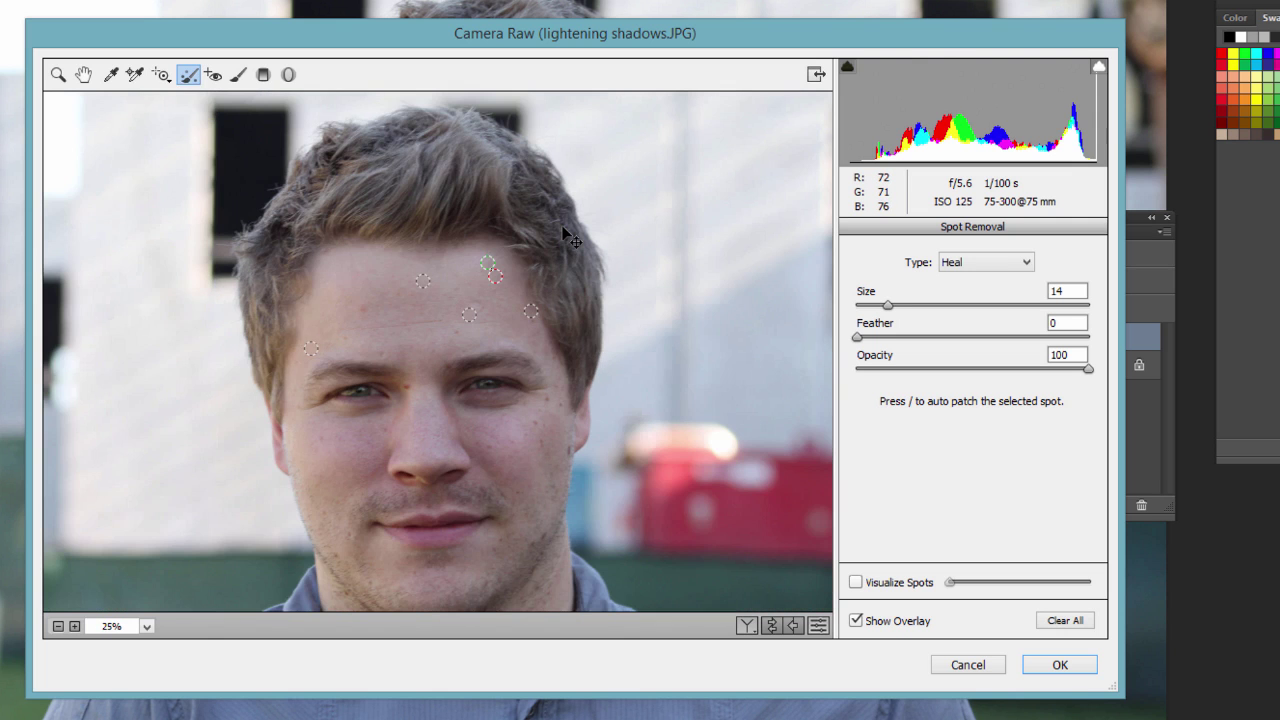
pyautogui.hotkey('ctrl', '-')
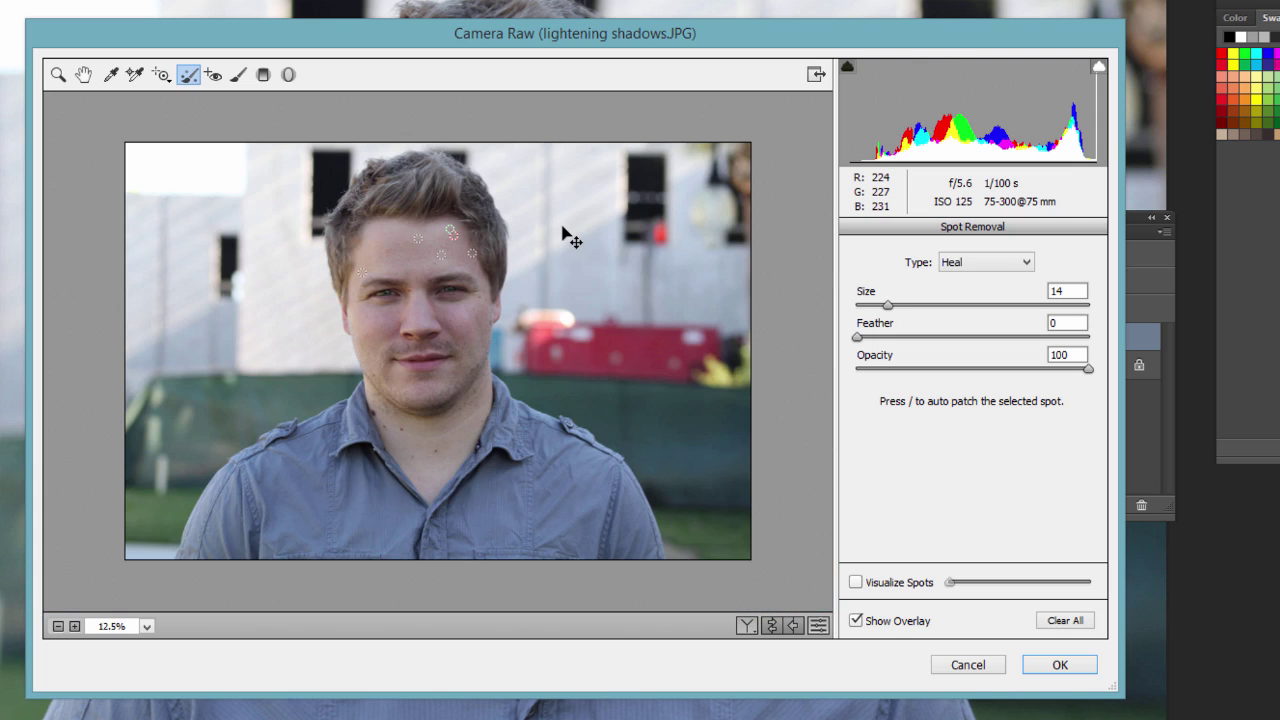
pyautogui.hotkey('ctrl', '+')
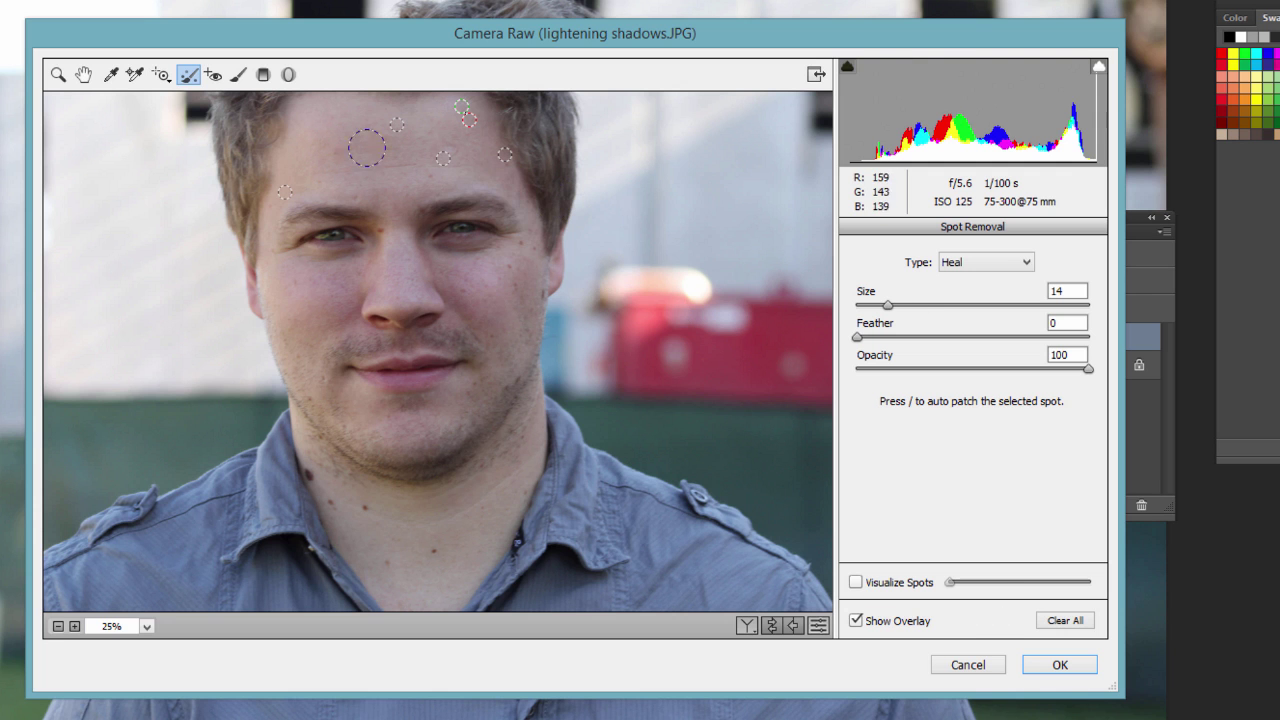
pyautogui.click(856, 585)
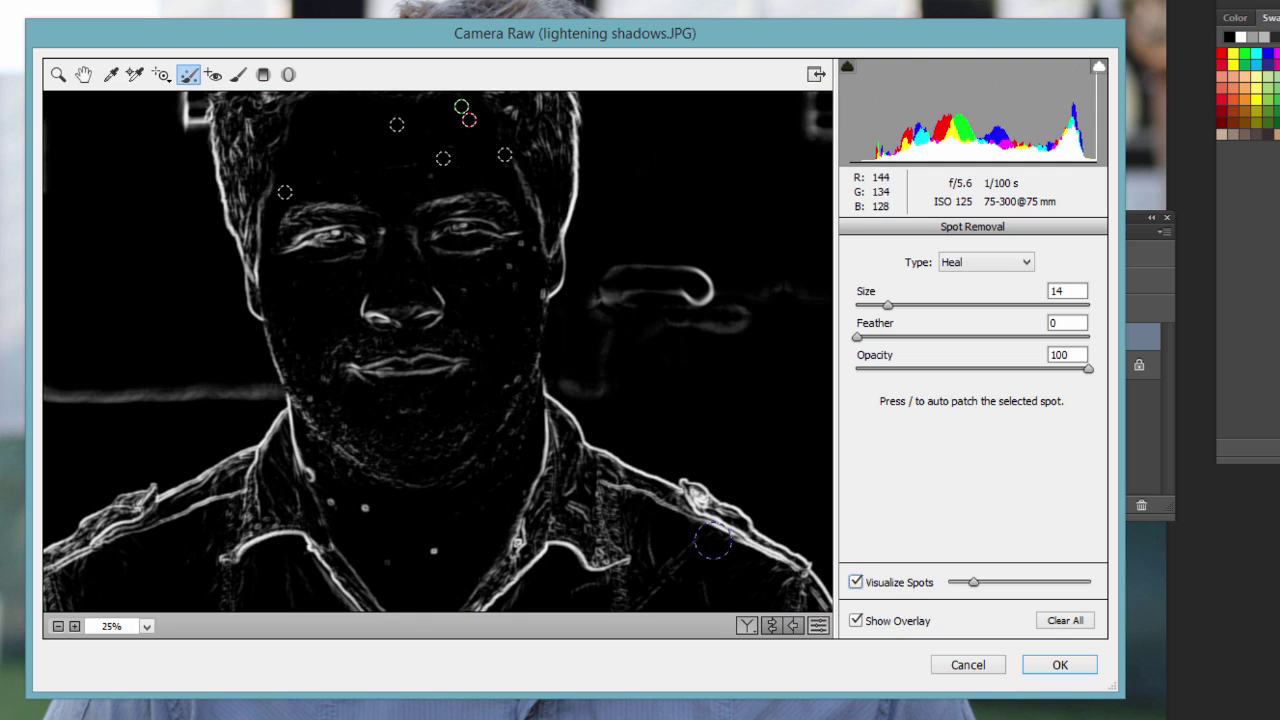
pyautogui.click(858, 583)
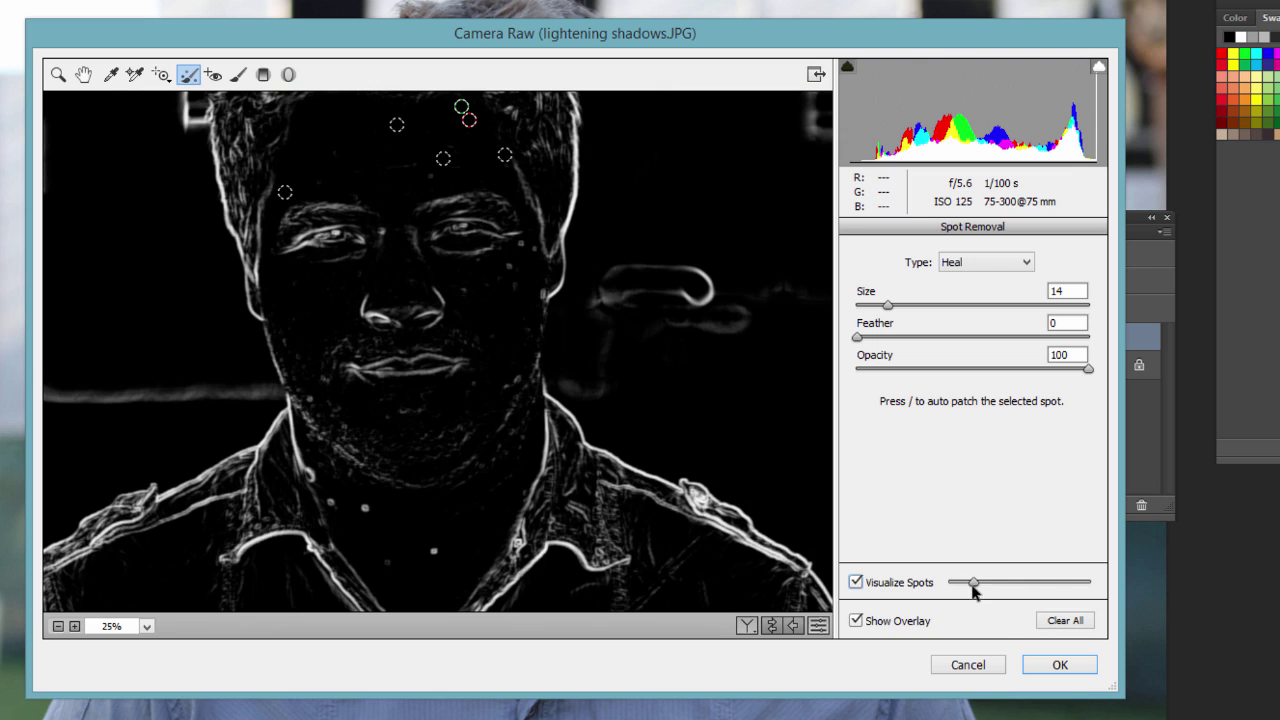
pyautogui.moveTo(977, 594)
pyautogui.mouseDown()
pyautogui.moveTo(1071, 586)
pyautogui.moveTo(971, 597)
pyautogui.mouseUp()
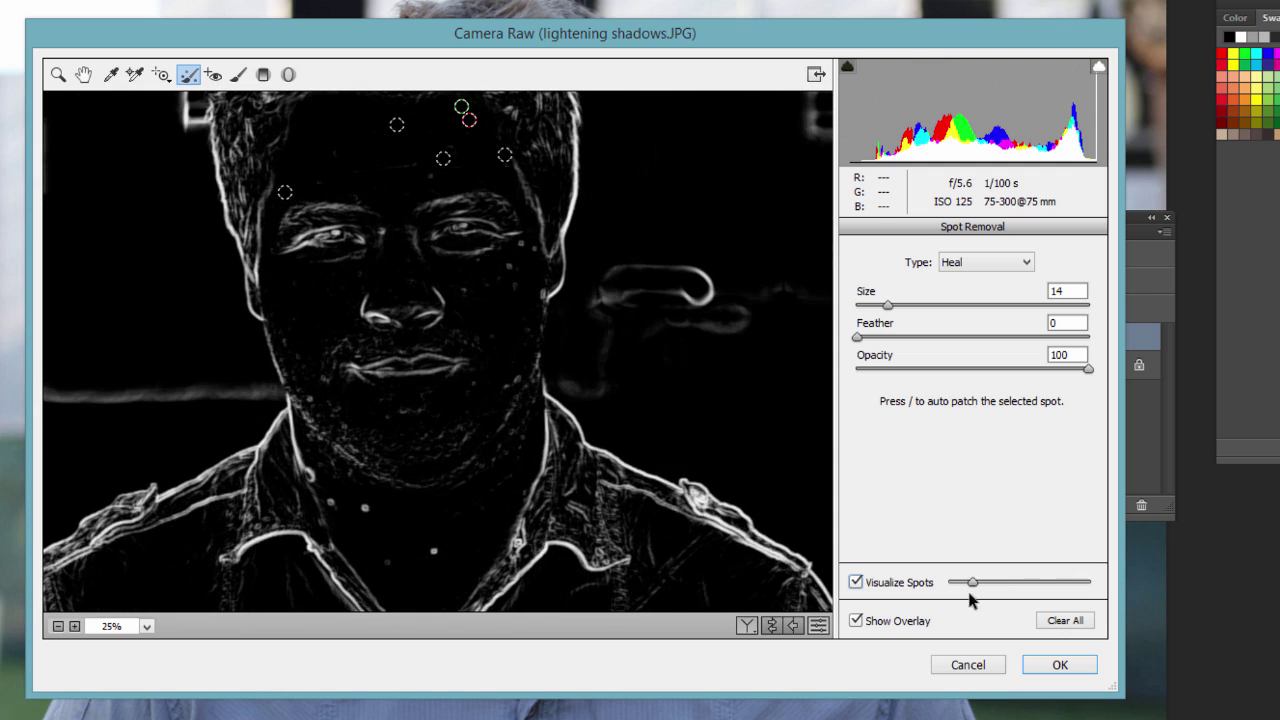
pyautogui.click(856, 583)
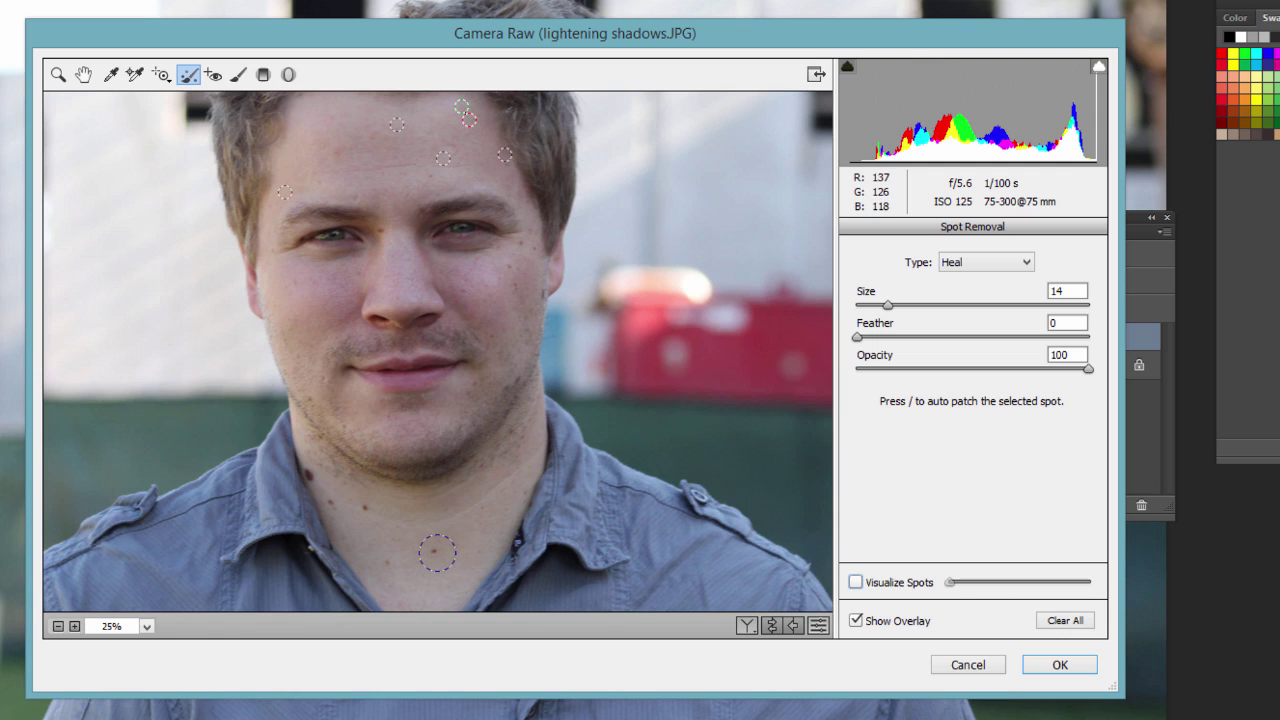
# Reduce the Spot Removal size to 6 and heal the four moles on the neck
pyautogui.press('[')
pyautogui.press('[')
pyautogui.press('[')
pyautogui.press('[')
pyautogui.press('[')
pyautogui.press('[')
pyautogui.click(433, 551)
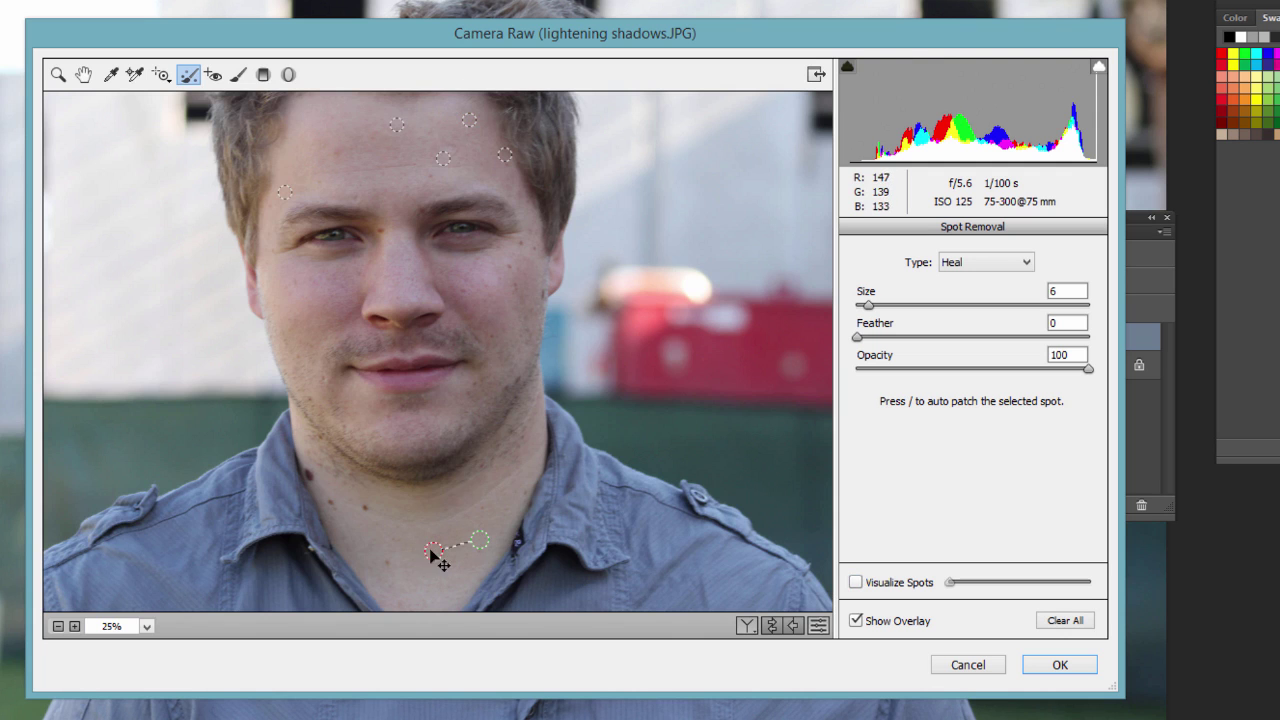
pyautogui.click(366, 511)
pyautogui.click(331, 501)
pyautogui.click(307, 472)
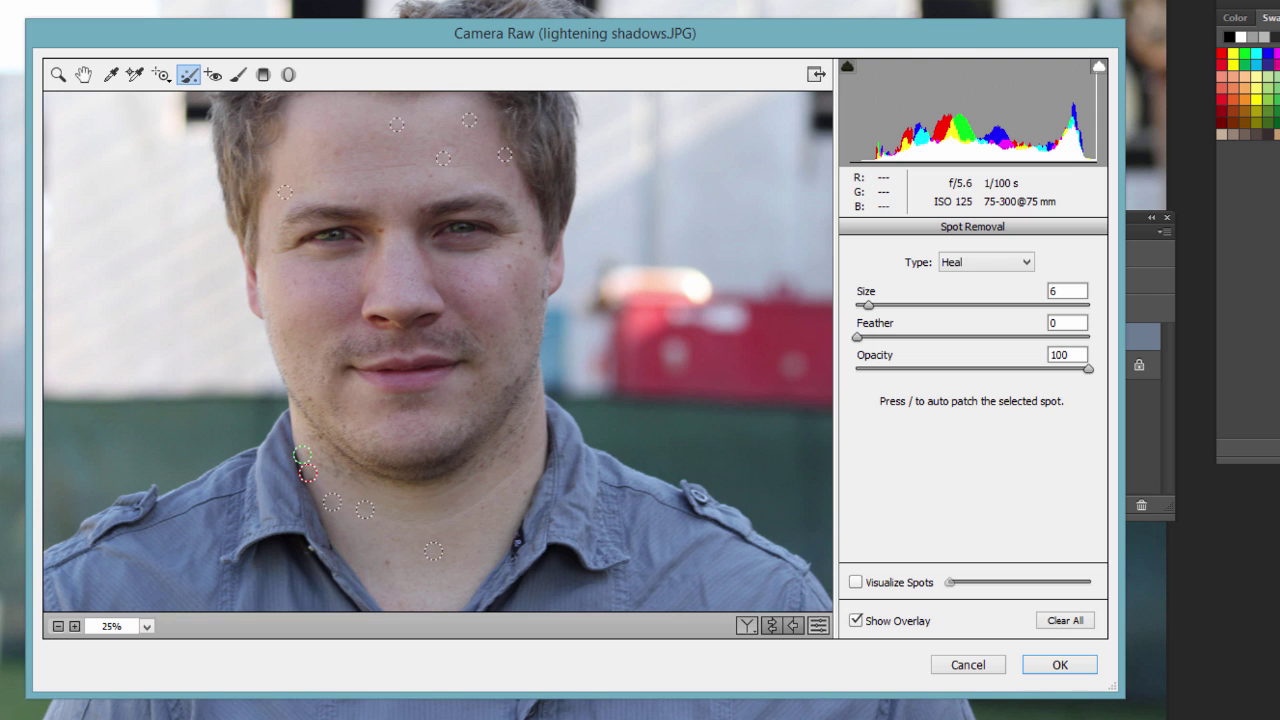
# Apply the Camera Raw edits and toggle Layer 1's visibility to compare before and after
pyautogui.click(1052, 664)
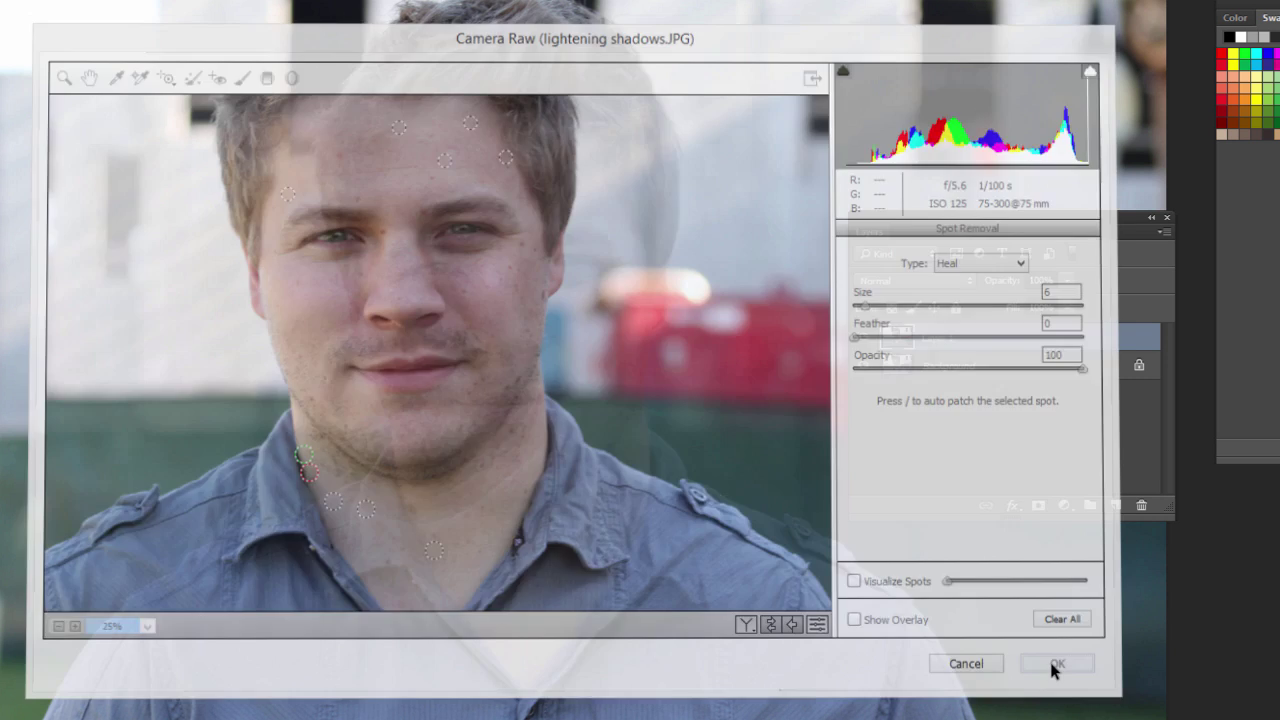
pyautogui.click(863, 338)
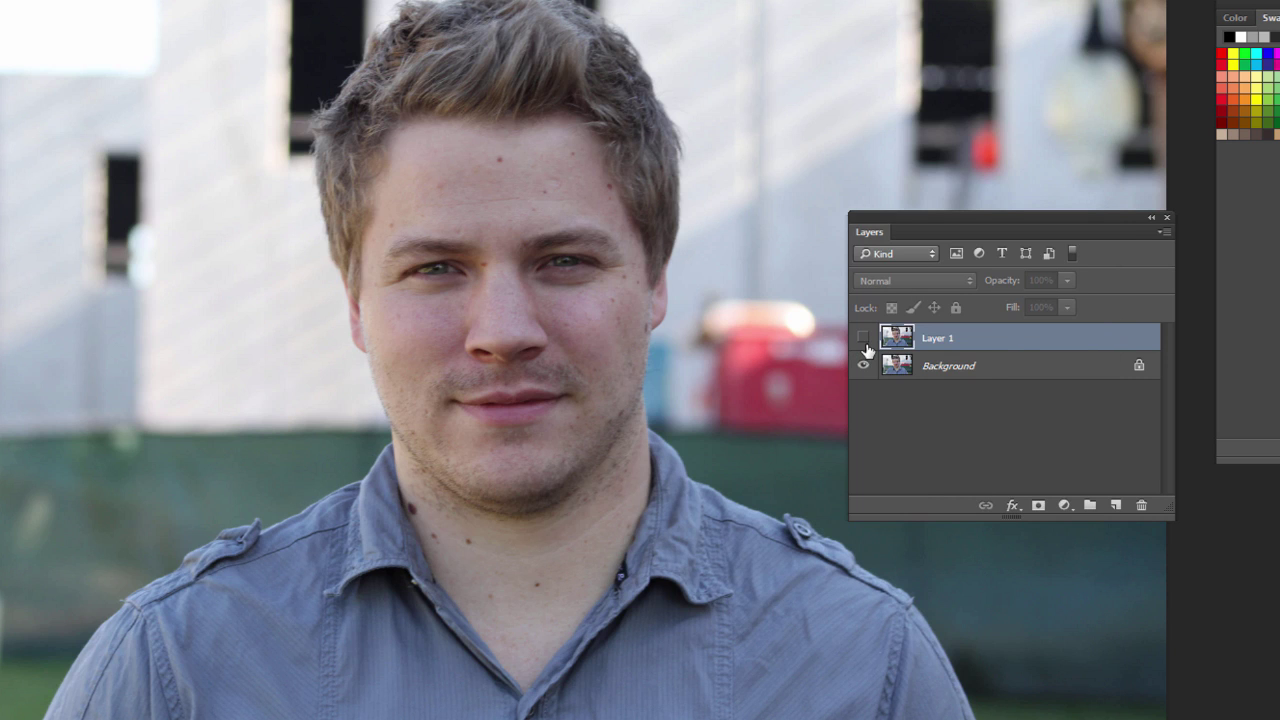
pyautogui.click(865, 344)
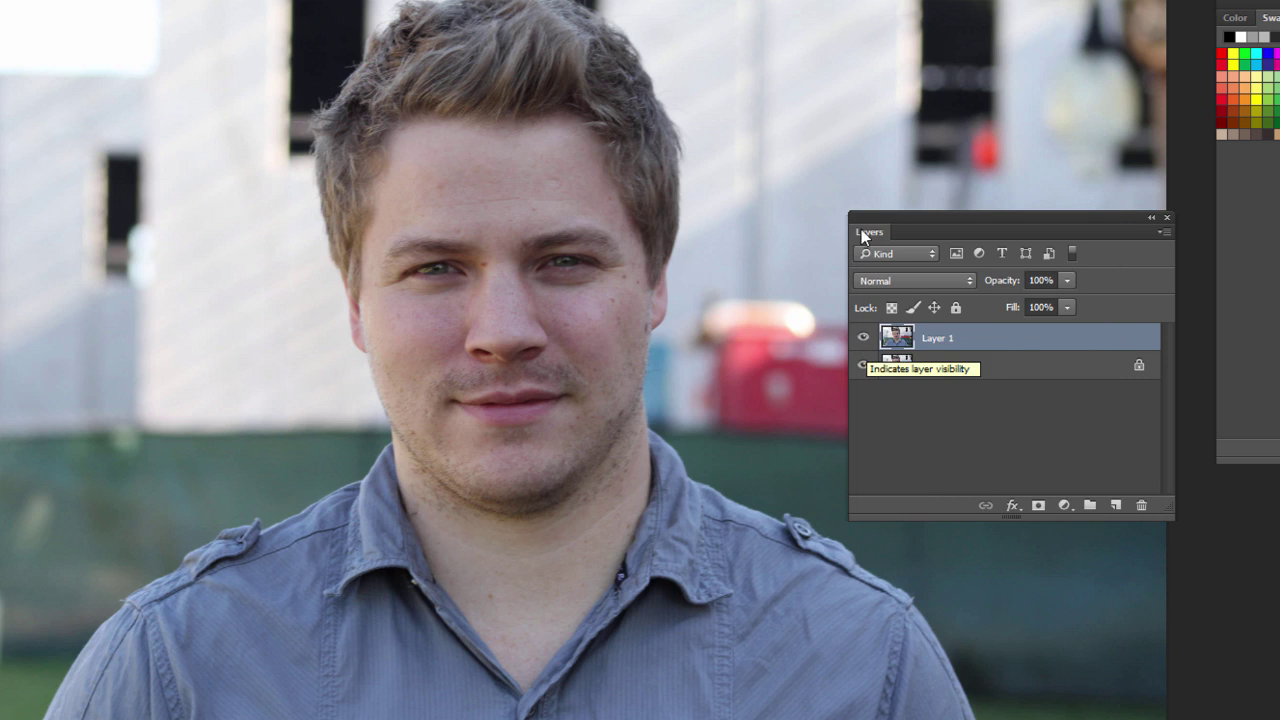